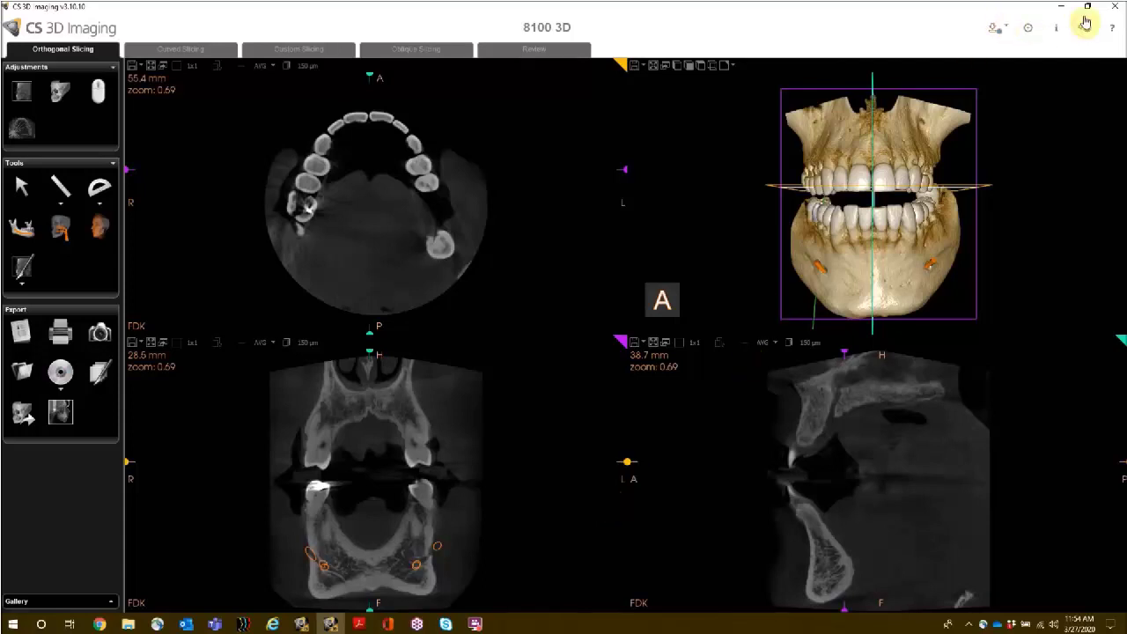
Close the current 3D study and reopen the patient's third jaw region volume, acquired in 8100 3D mode.
left_click(1119, 9)
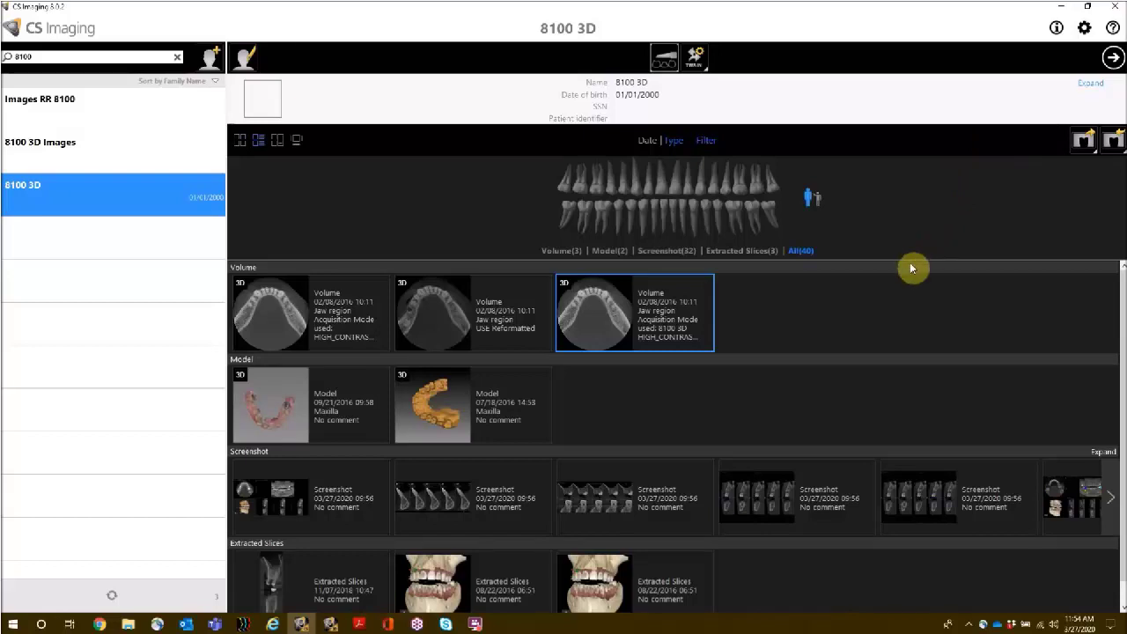
double_click(660, 307)
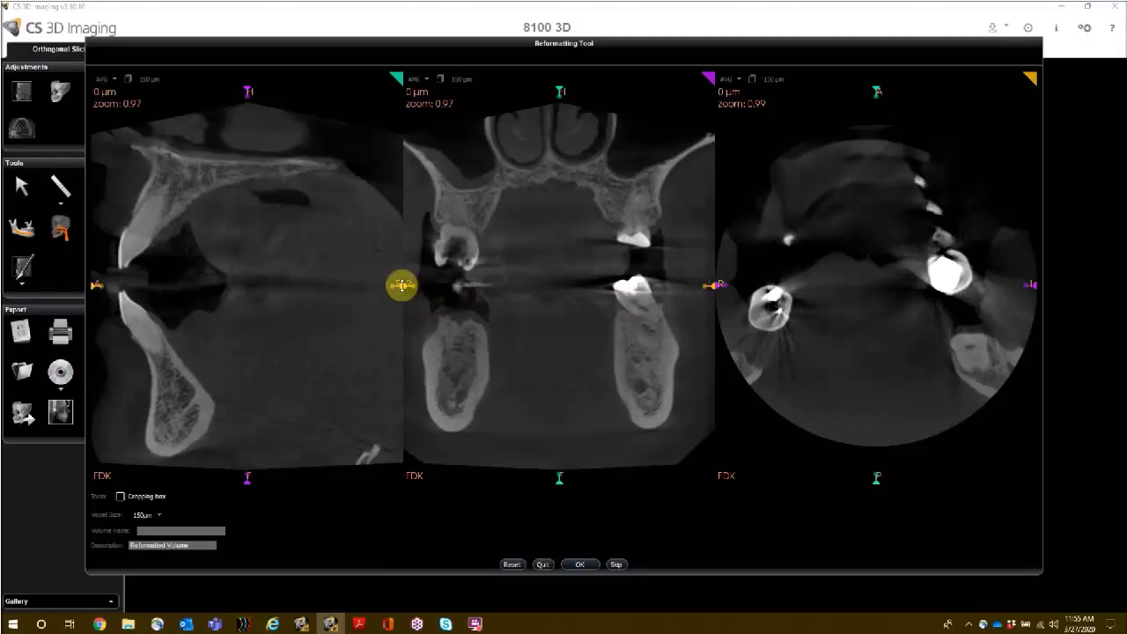
Shift the axial slice to about 4.8 mm, coronal to -5.4 mm and sagittal to -15.6 mm, and tilt the coronal view's axes.
mouse_move(401, 284)
left_mouse_down()
mouse_move(404, 269)
mouse_move(403, 304)
left_mouse_up()
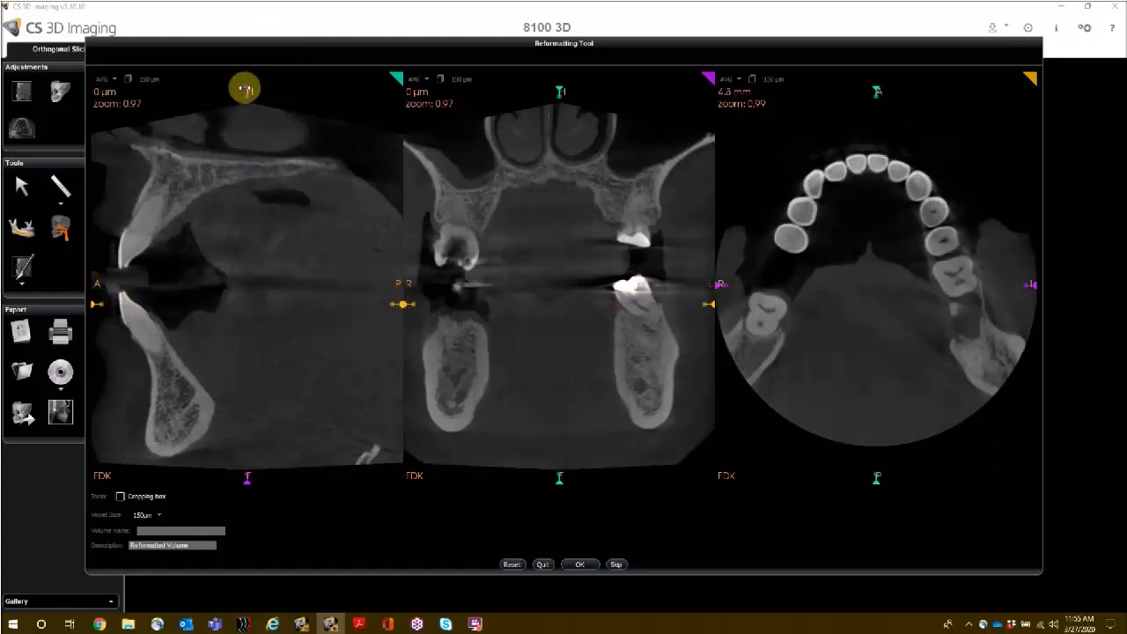
left_click_drag(245, 90, 227, 88)
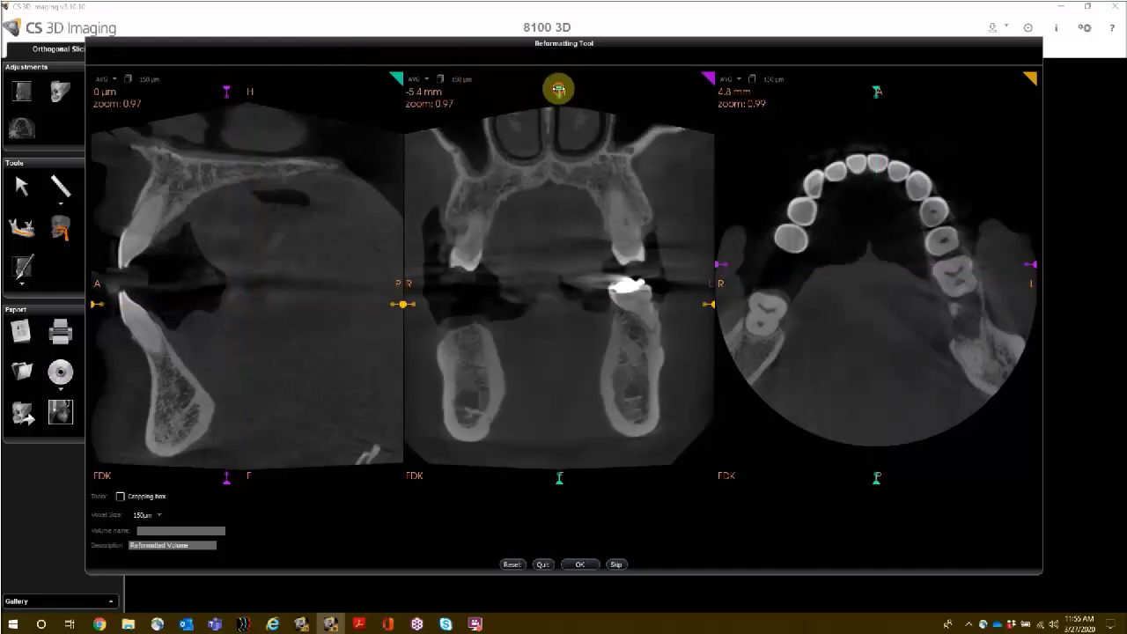
left_click_drag(560, 91, 618, 91)
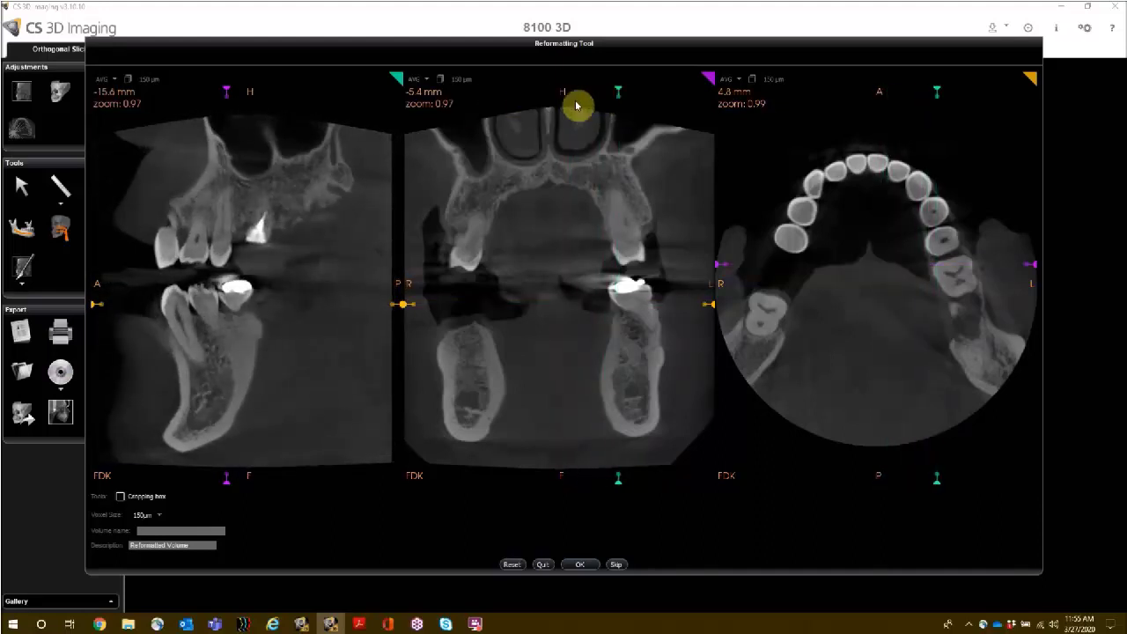
left_click_drag(620, 97, 666, 118)
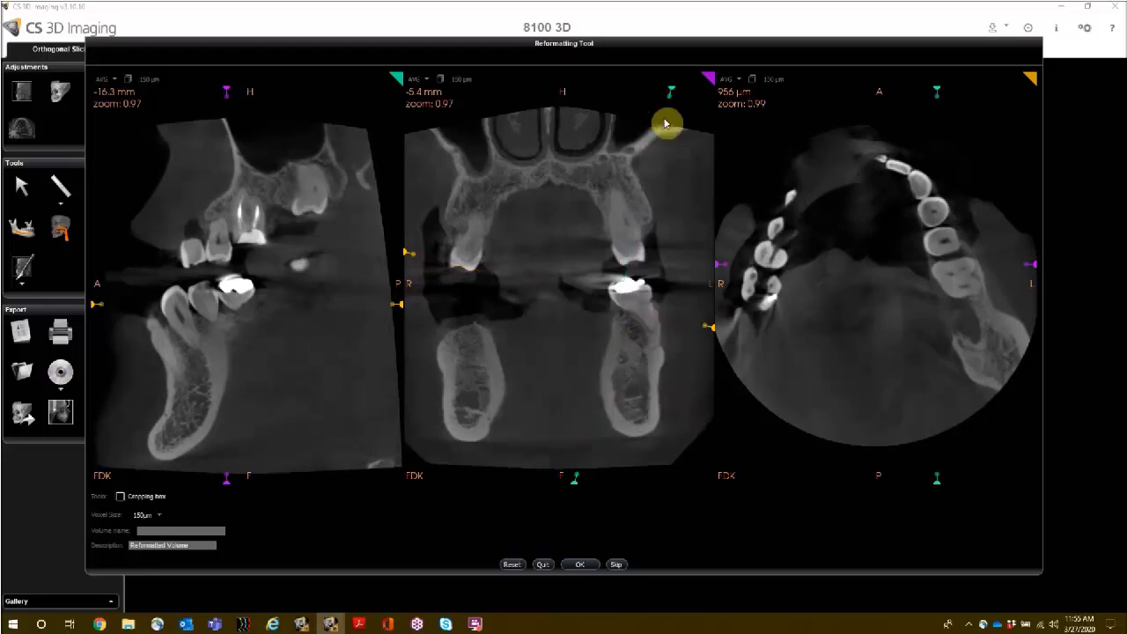
Enable the cropping box and trim the volume's lower edge in the sagittal view and its posterior edge in the axial view.
left_click(121, 497)
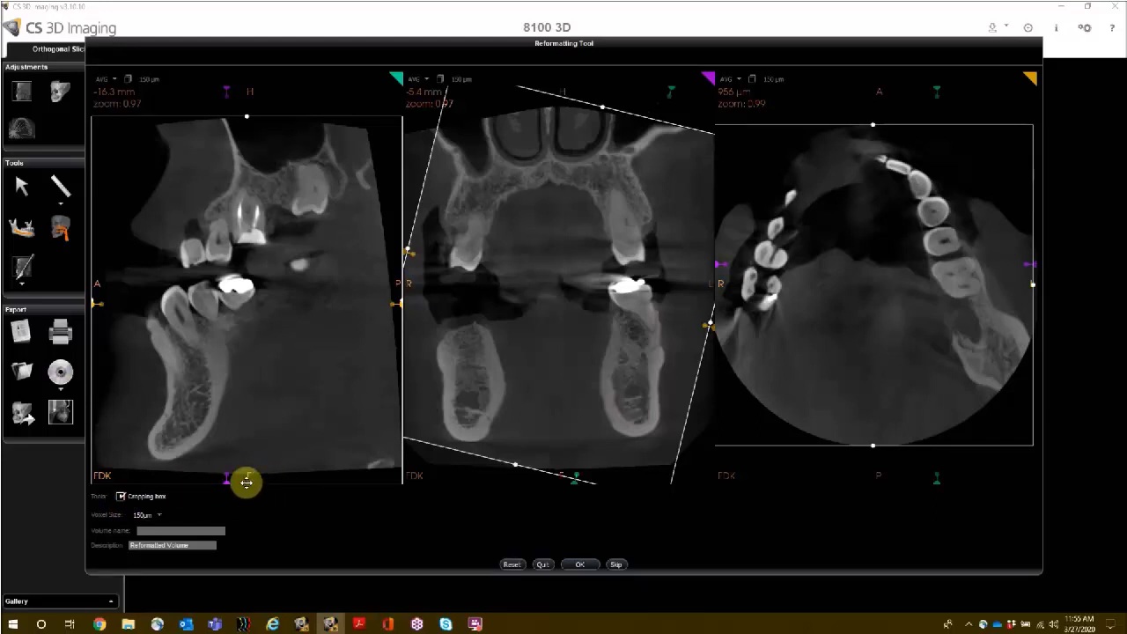
left_click_drag(246, 482, 244, 472)
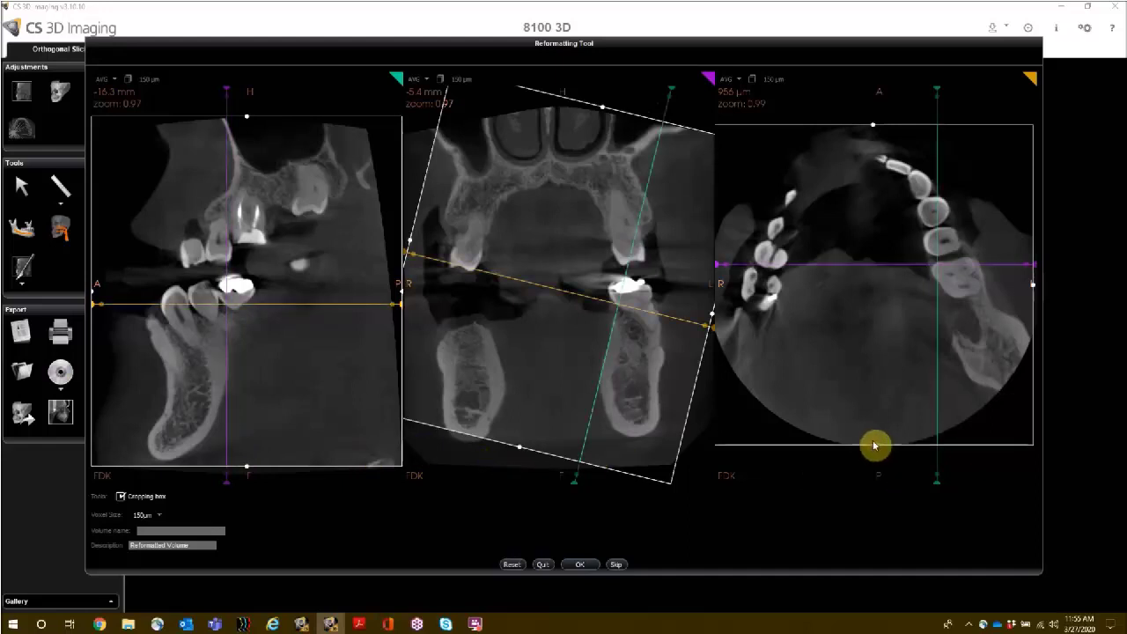
left_click_drag(874, 446, 872, 431)
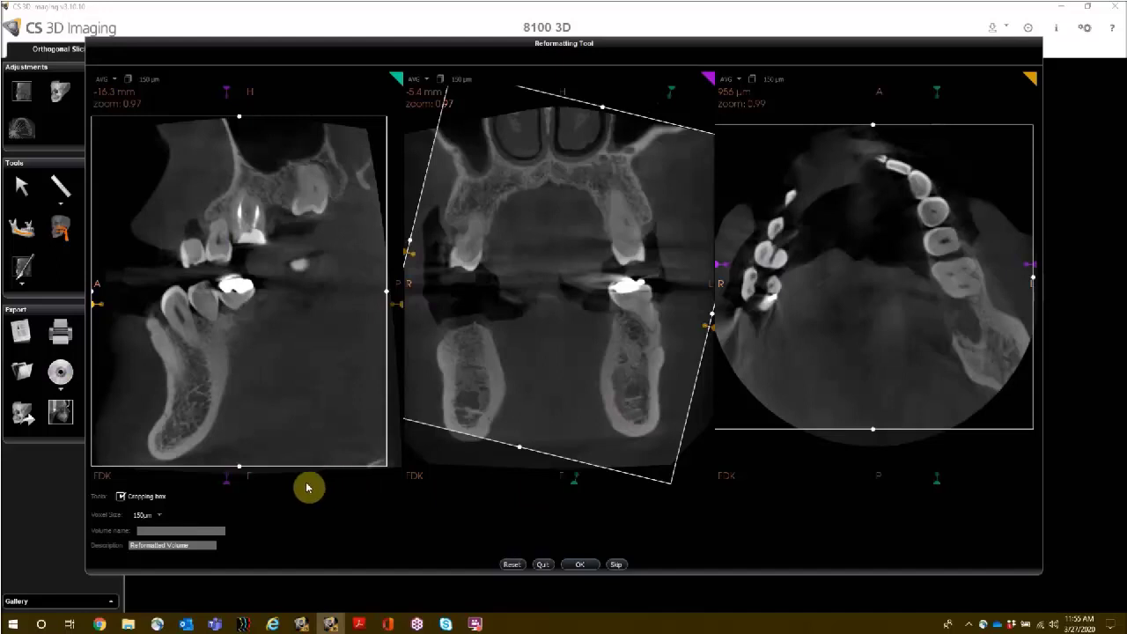
Set the voxel size to 200 µm, enter "name" as the volume name, and reset the reformatting settings.
left_click(160, 520)
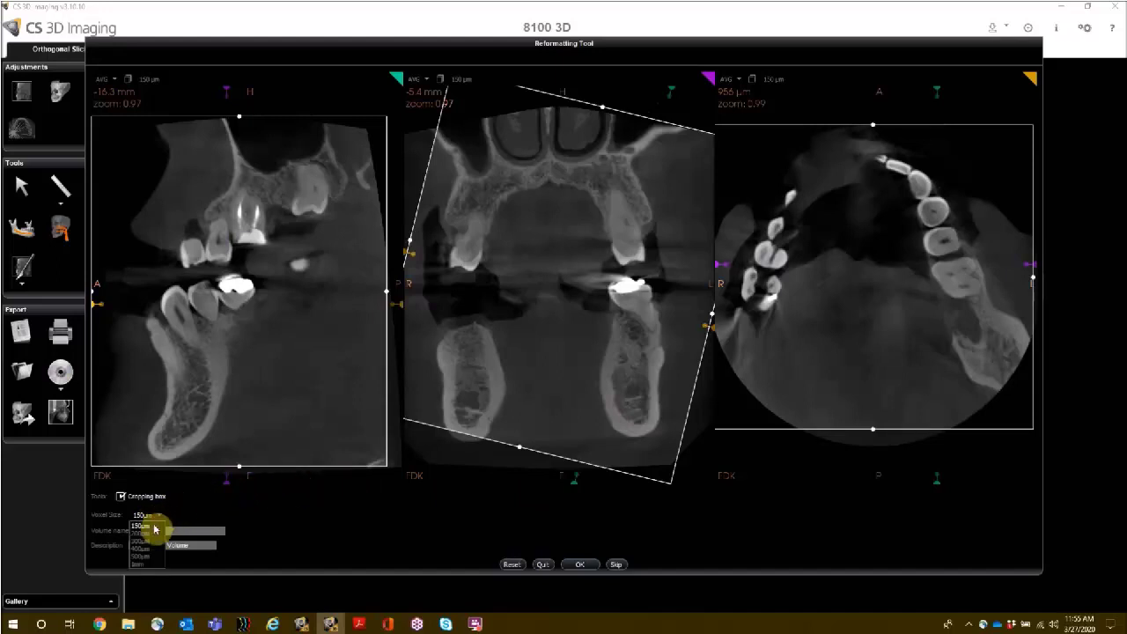
left_click(149, 531)
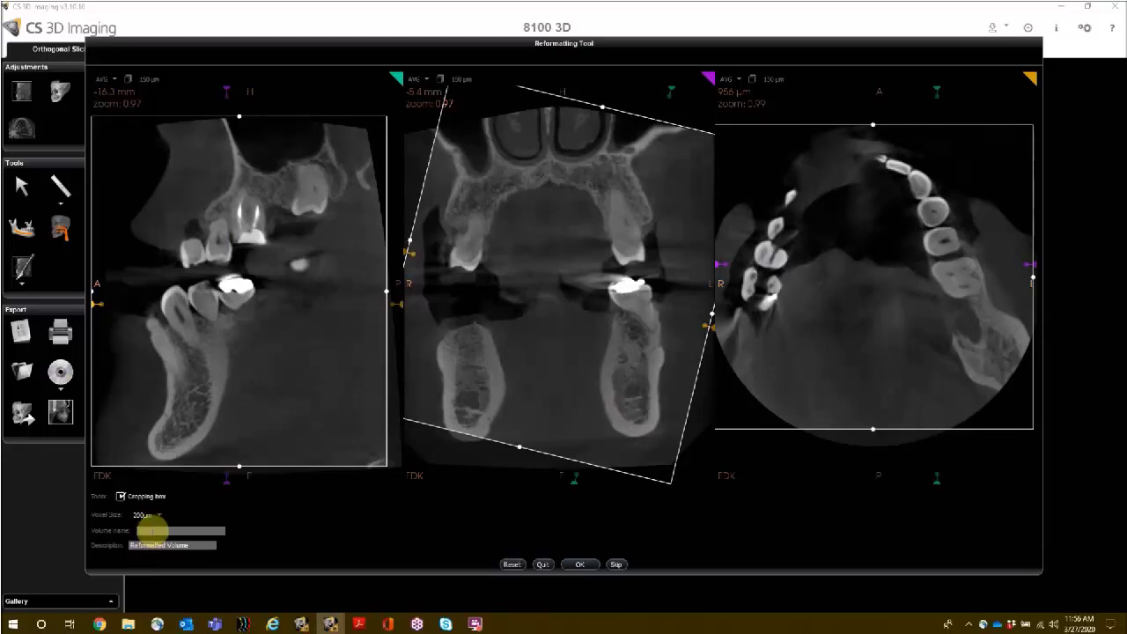
left_click(149, 531)
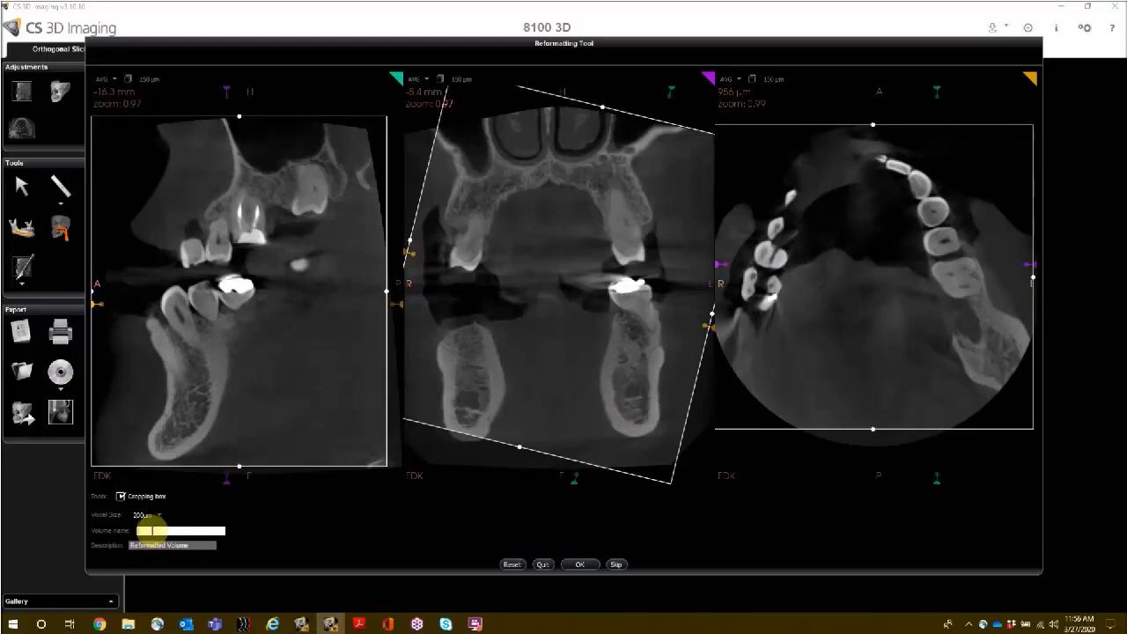
type("name")
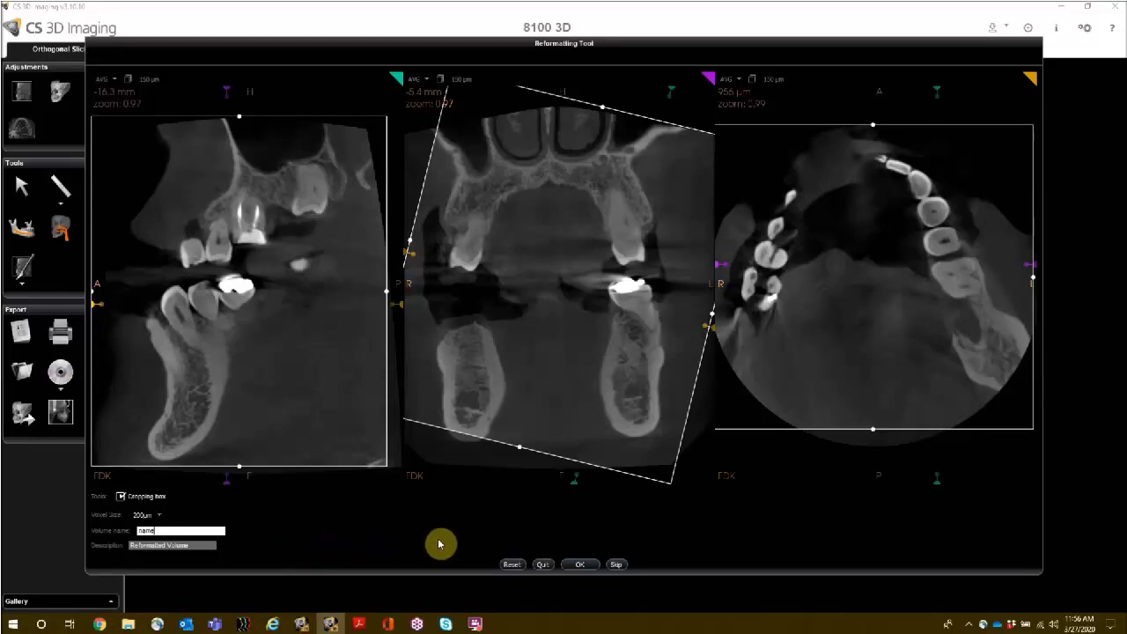
left_click(515, 571)
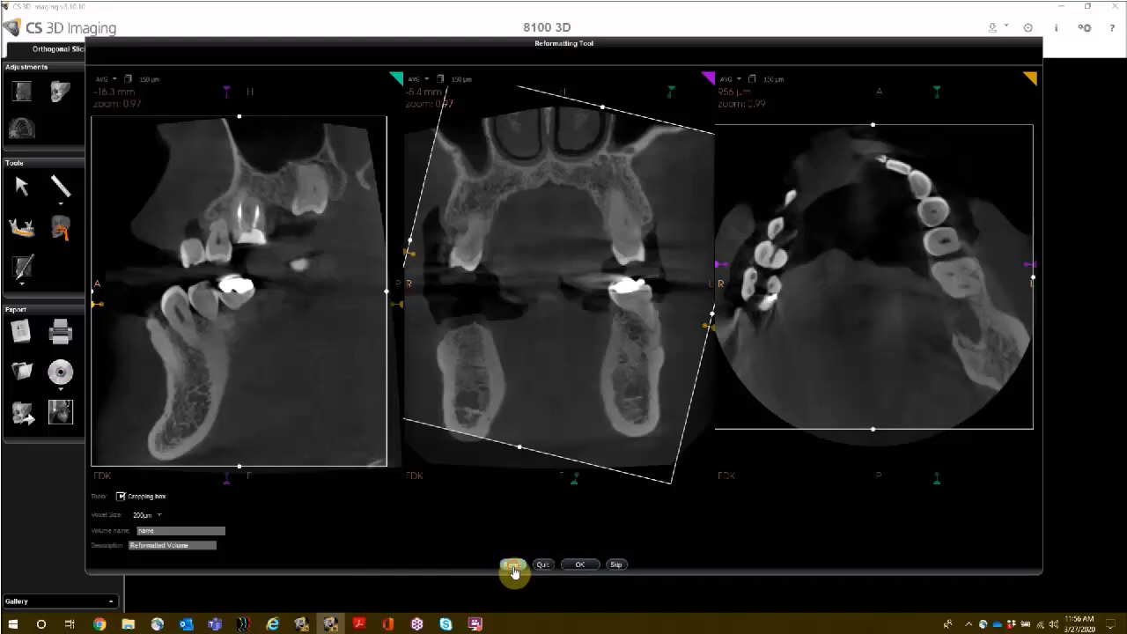
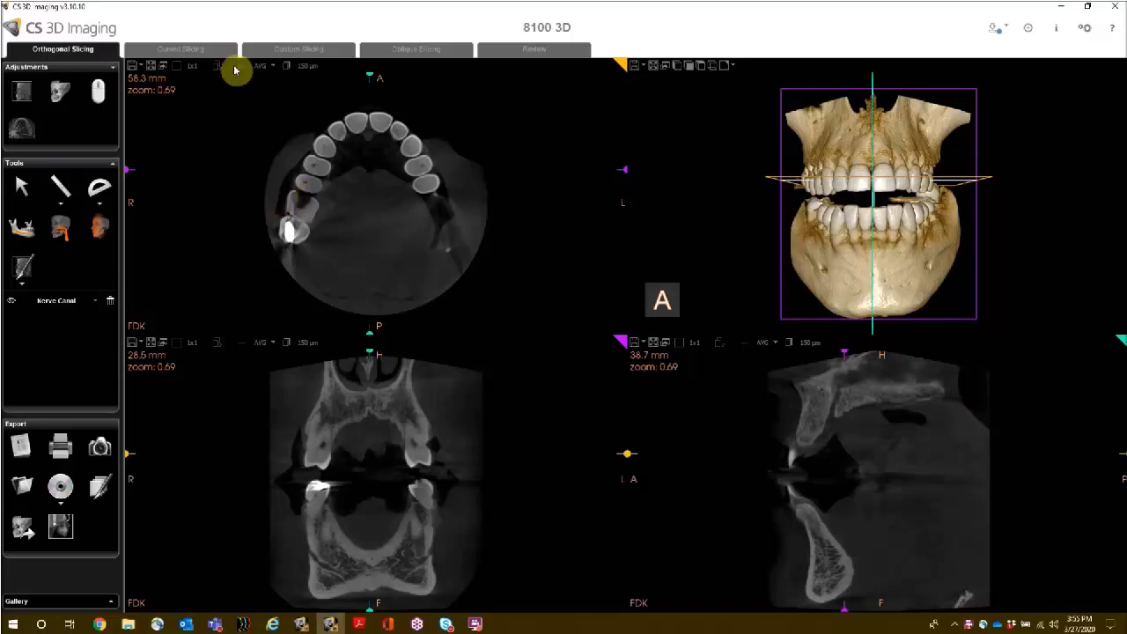
Switch to curved slicing and move the axial slice to the lower tooth crowns, at about 44.6 mm.
left_click(180, 49)
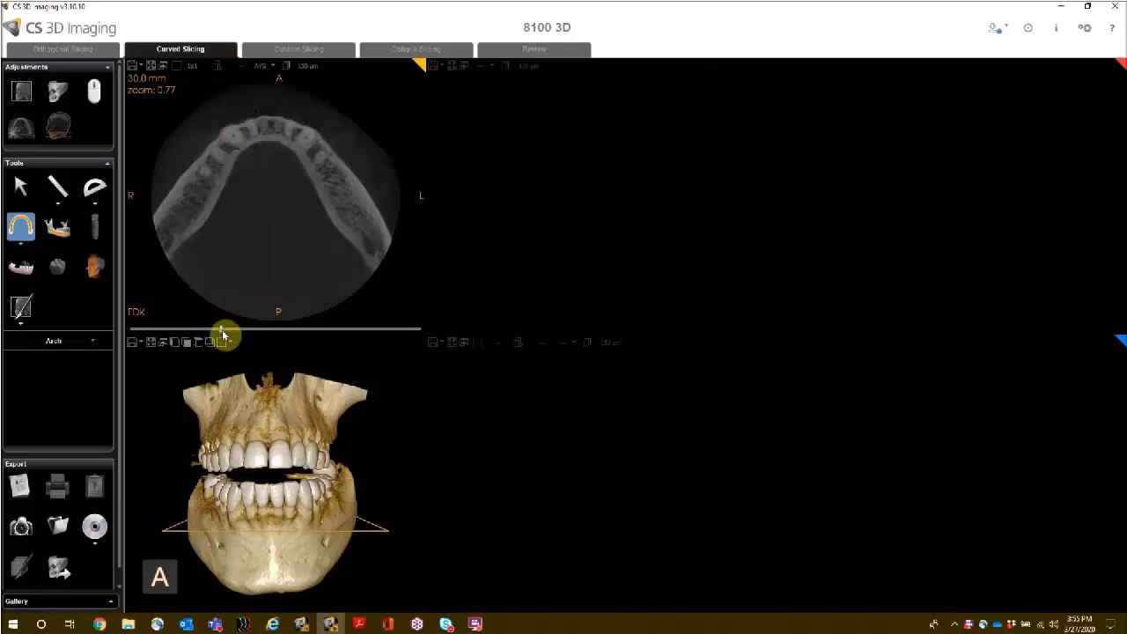
left_click_drag(220, 332, 265, 337)
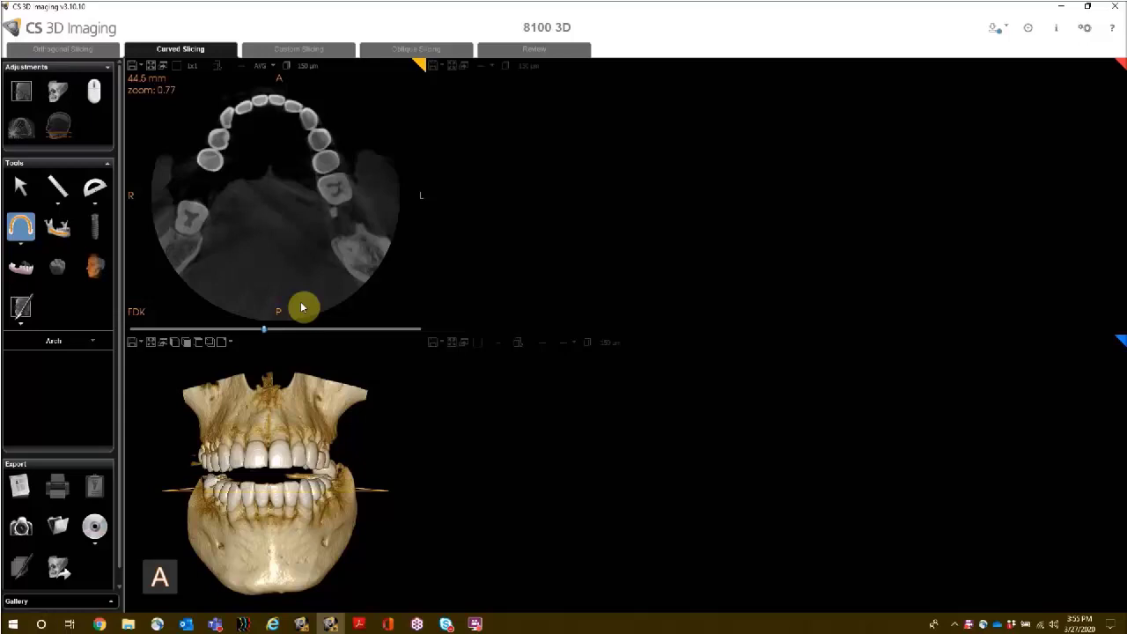
Trace the dental arch manually through the lower teeth on the axial slice, from the patient's right posterior jaw to the left.
left_click(23, 231)
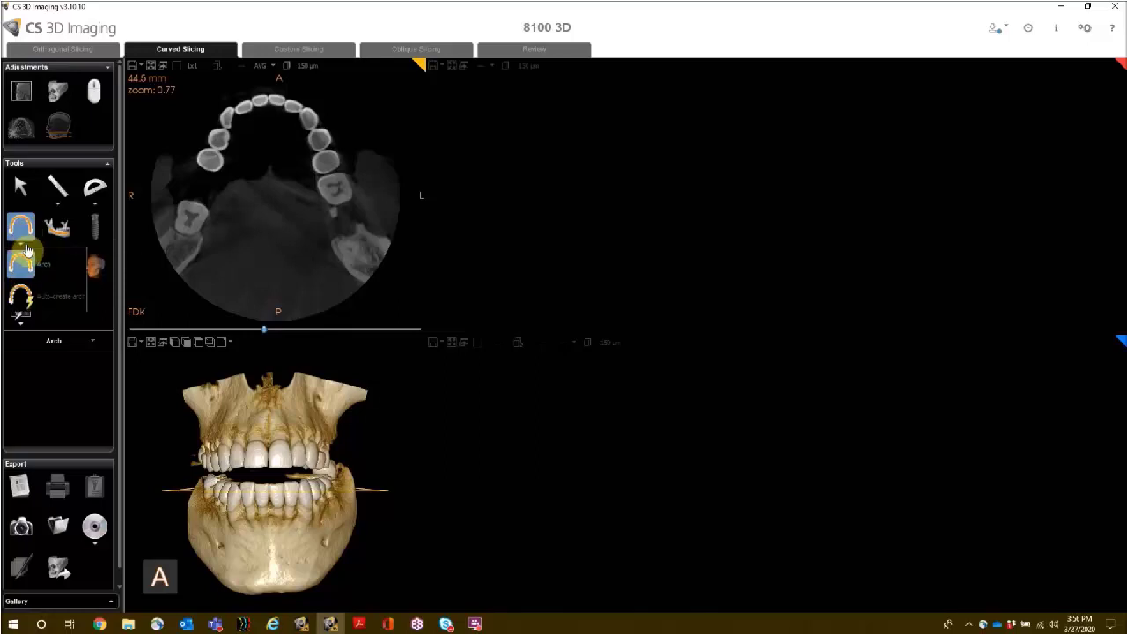
left_click(22, 299)
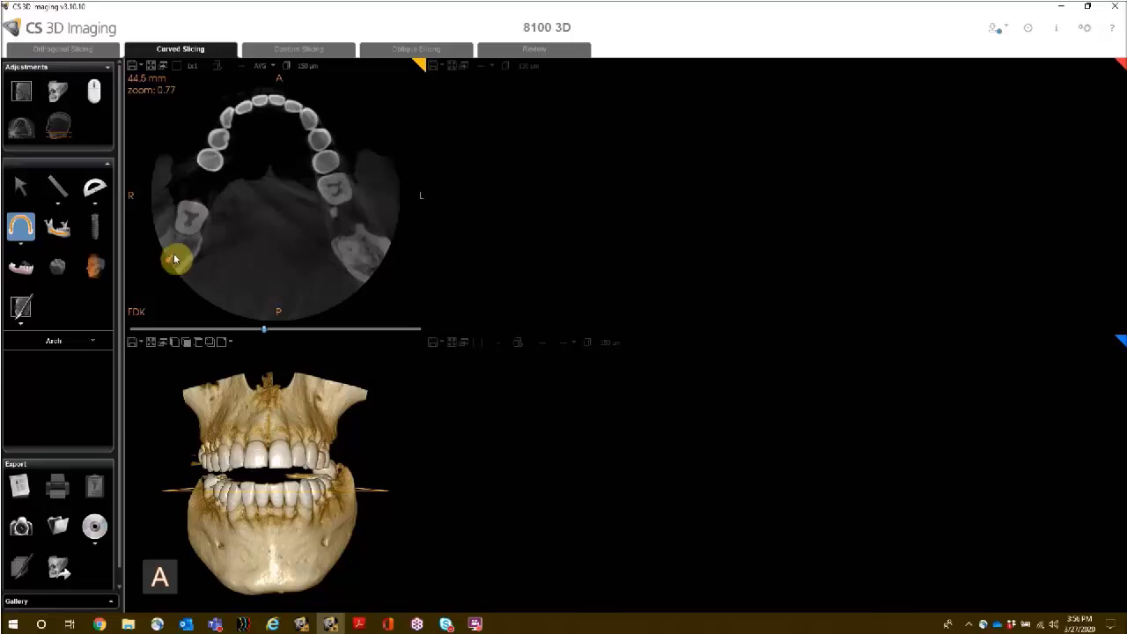
left_click(168, 261)
left_click(203, 190)
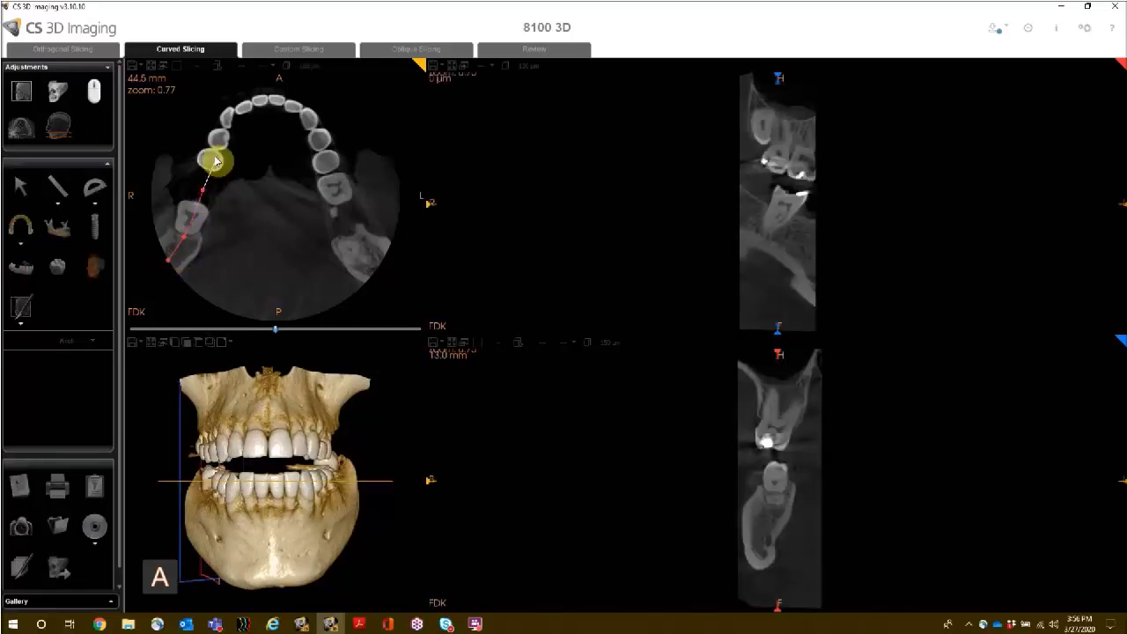
left_click(220, 147)
left_click(236, 112)
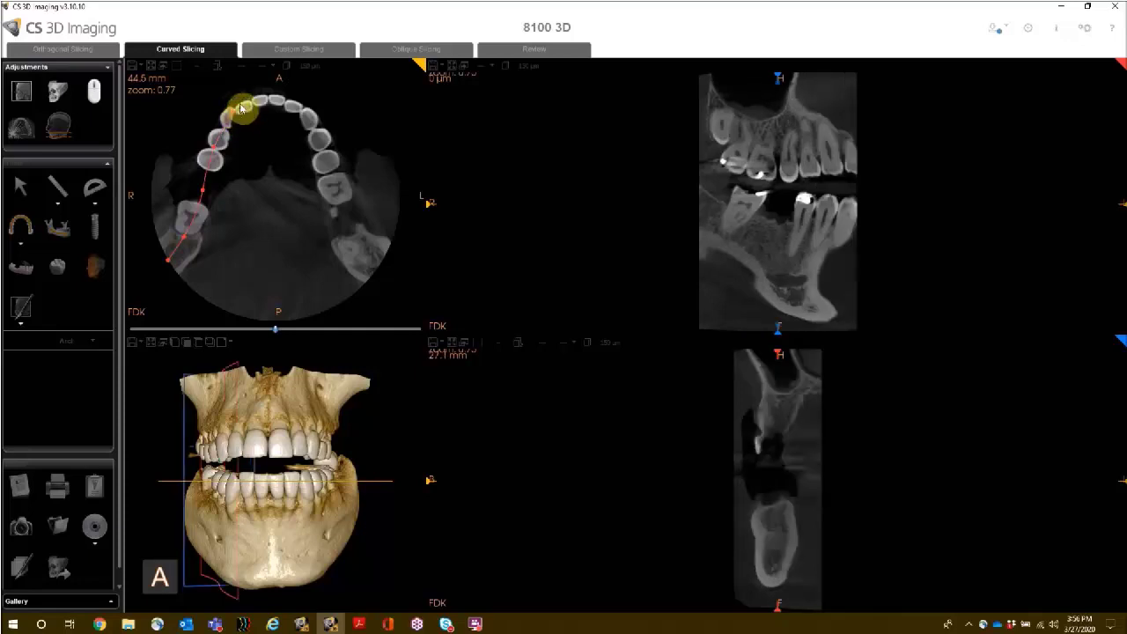
left_click(256, 105)
left_click(284, 101)
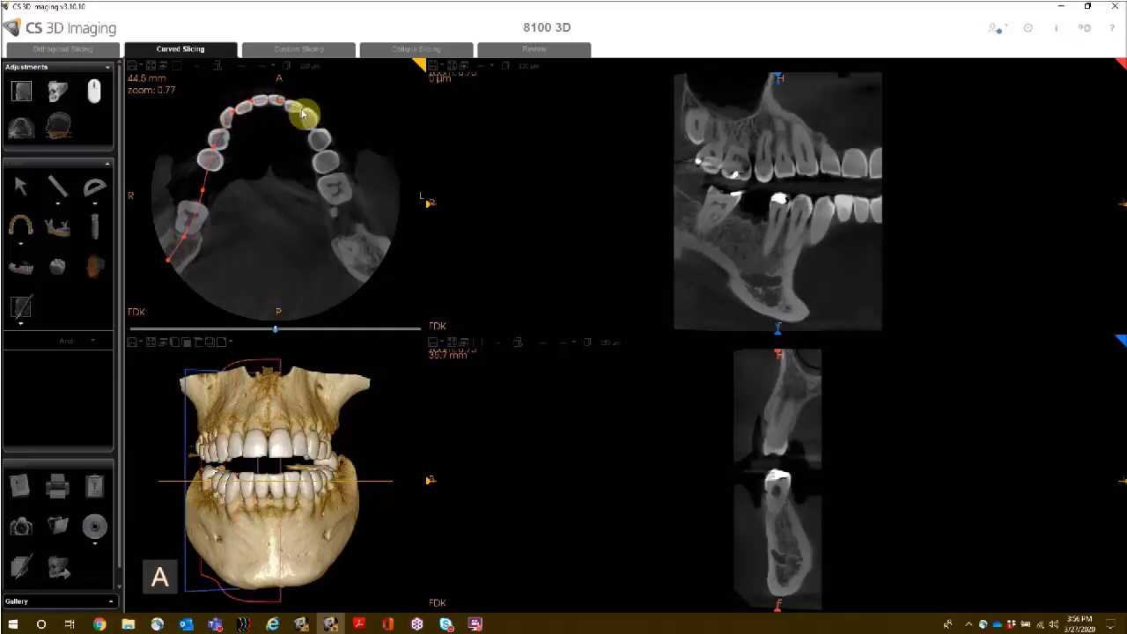
left_click(308, 116)
left_click(326, 153)
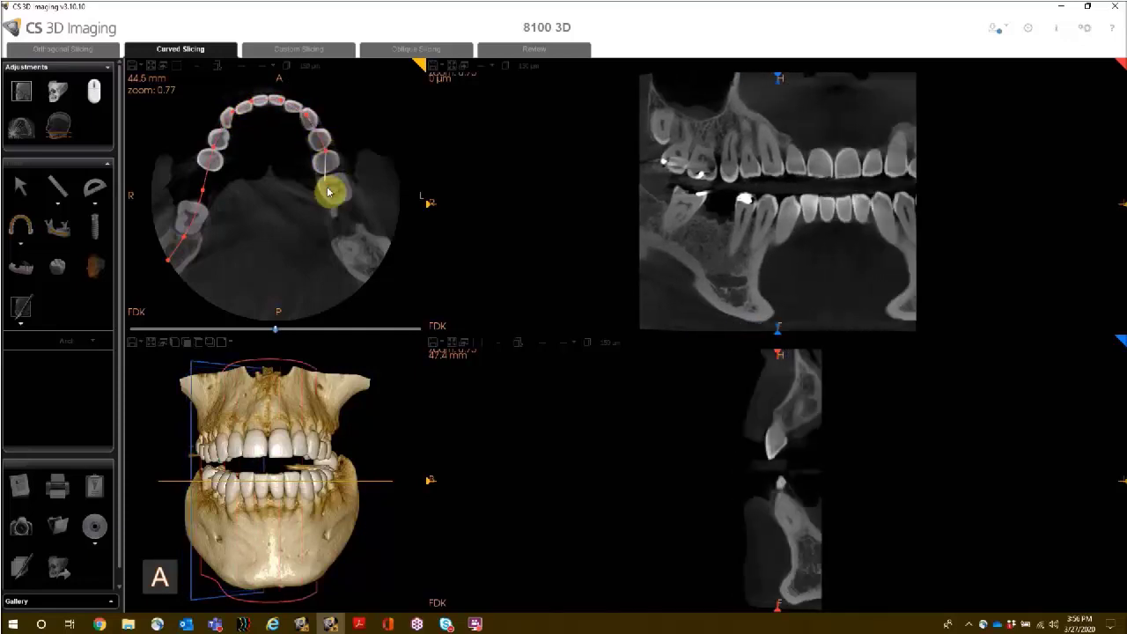
left_click(339, 195)
left_click(359, 234)
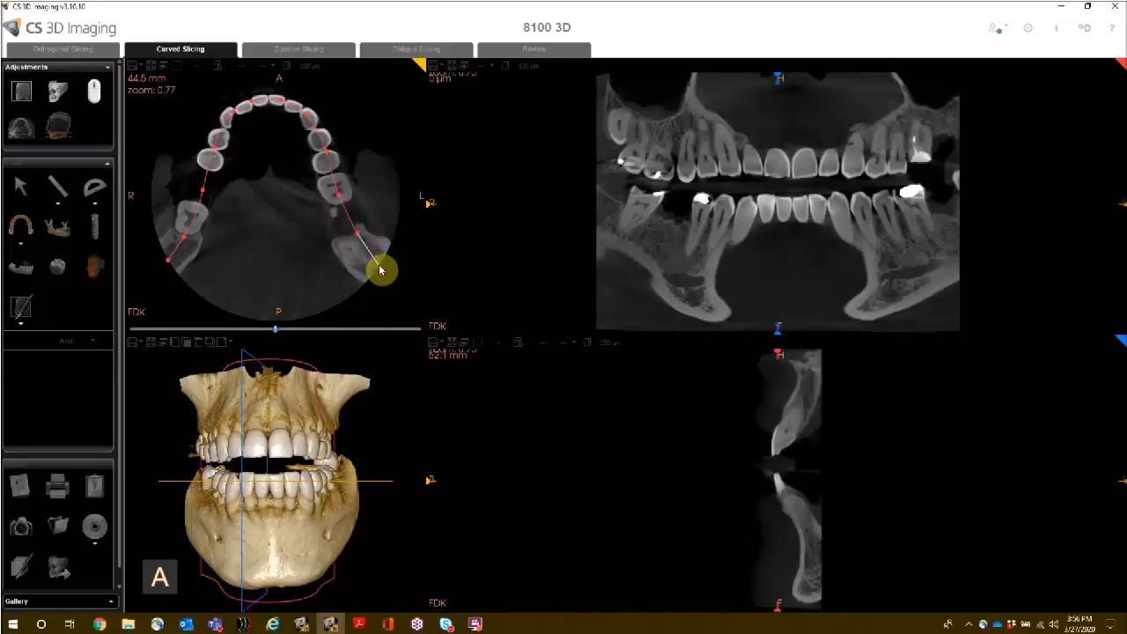
left_click(380, 268)
double_click(380, 267)
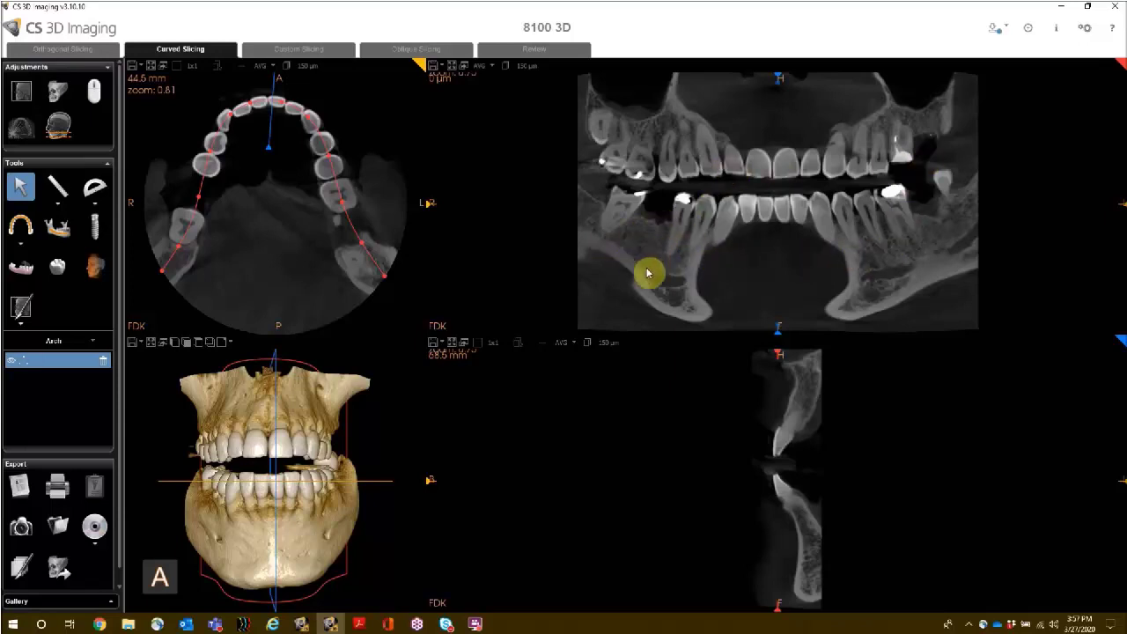
Choose a greater slice thickness for the curved panoramic view.
left_click(526, 69)
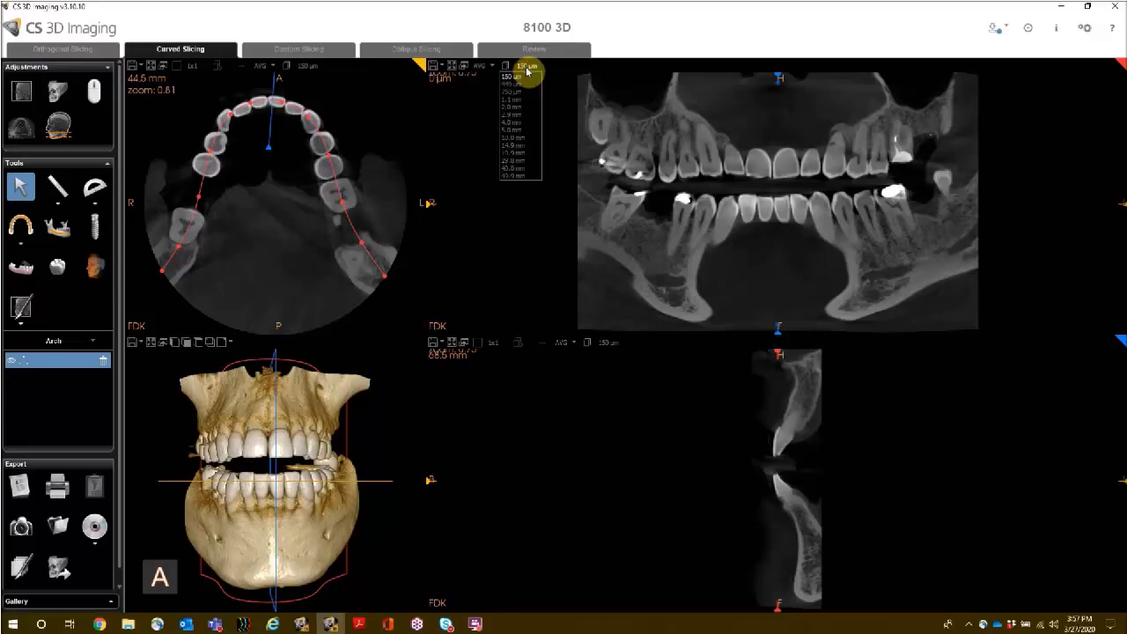
left_click(519, 156)
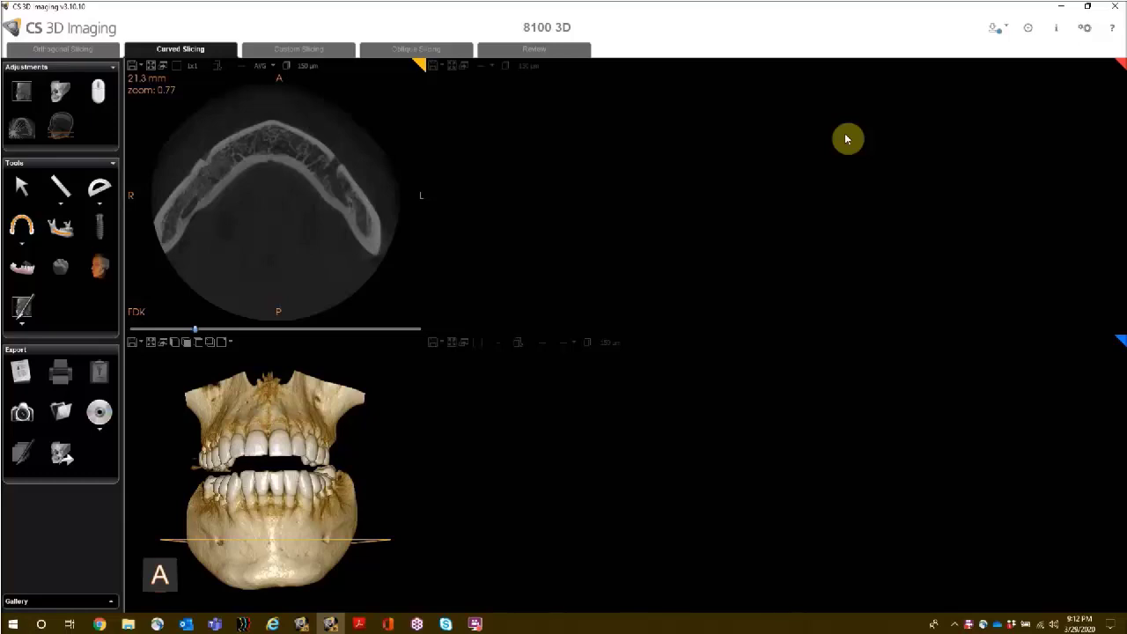
Trace the arch along the middle of the mandible on the 21.3 mm axial slice, from the patient's right end to the left.
left_click(22, 231)
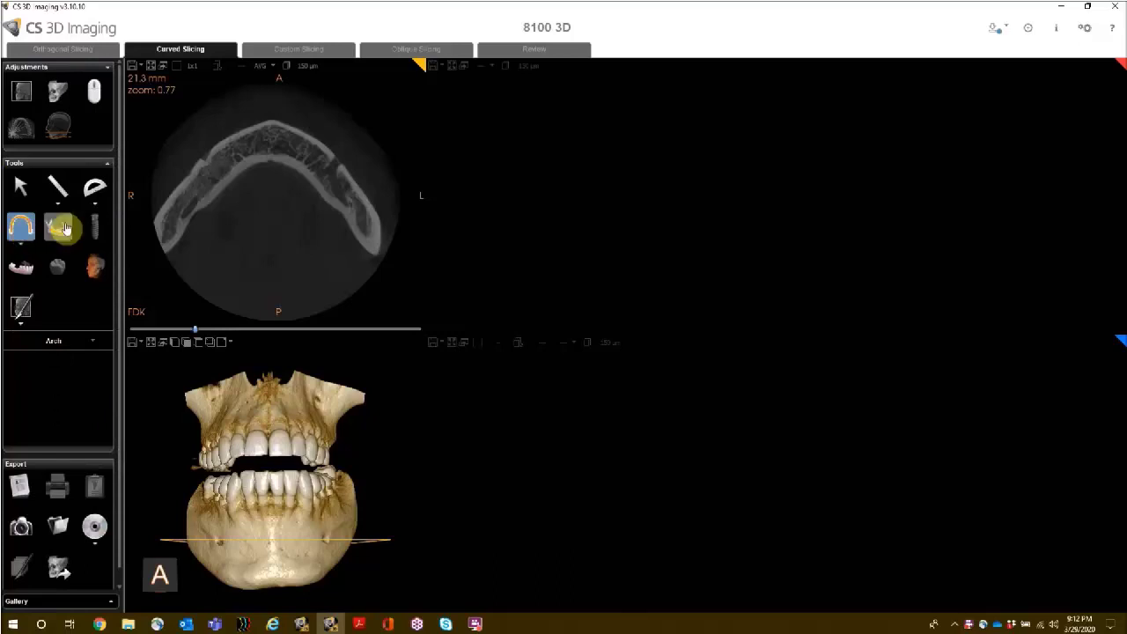
left_click(168, 236)
left_click(180, 219)
left_click(187, 205)
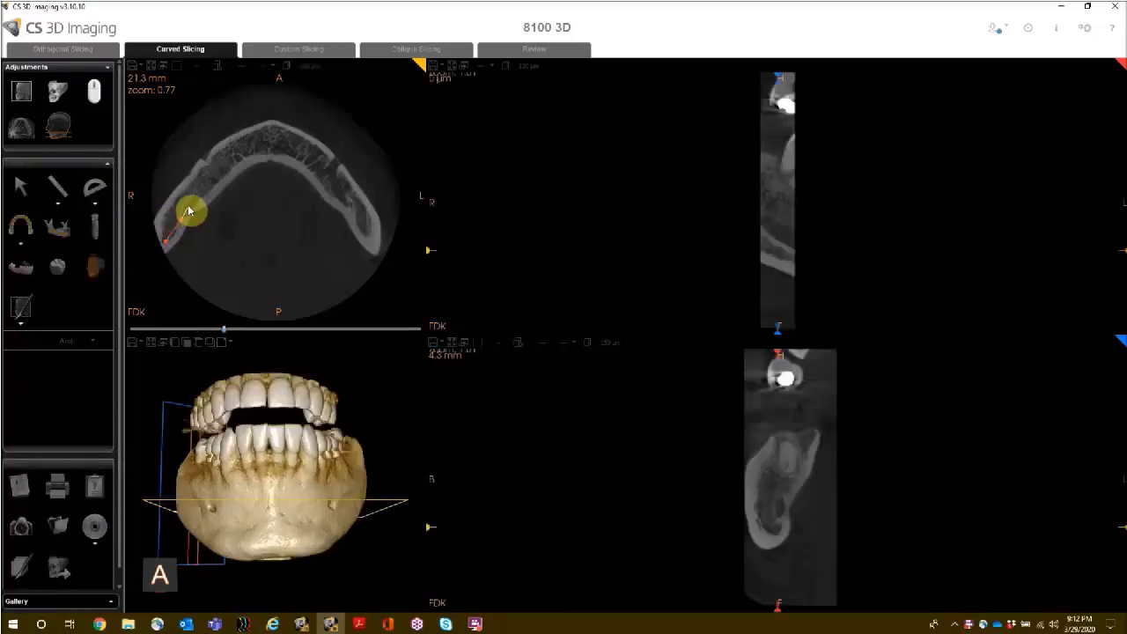
left_click(212, 164)
left_click(237, 139)
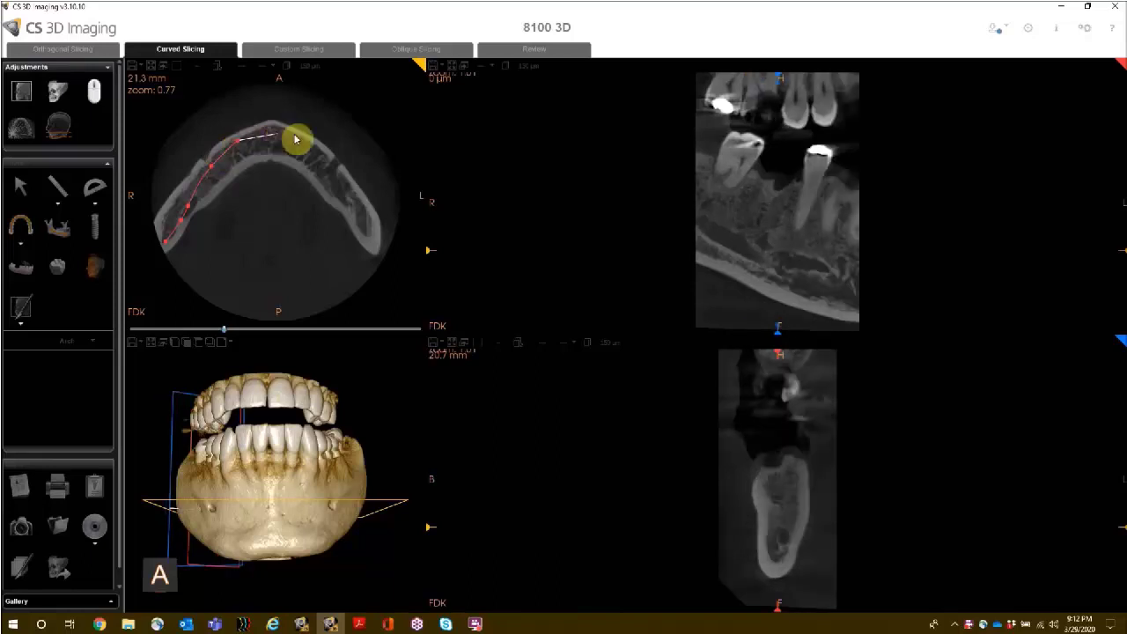
left_click(305, 142)
left_click(329, 176)
left_click(341, 200)
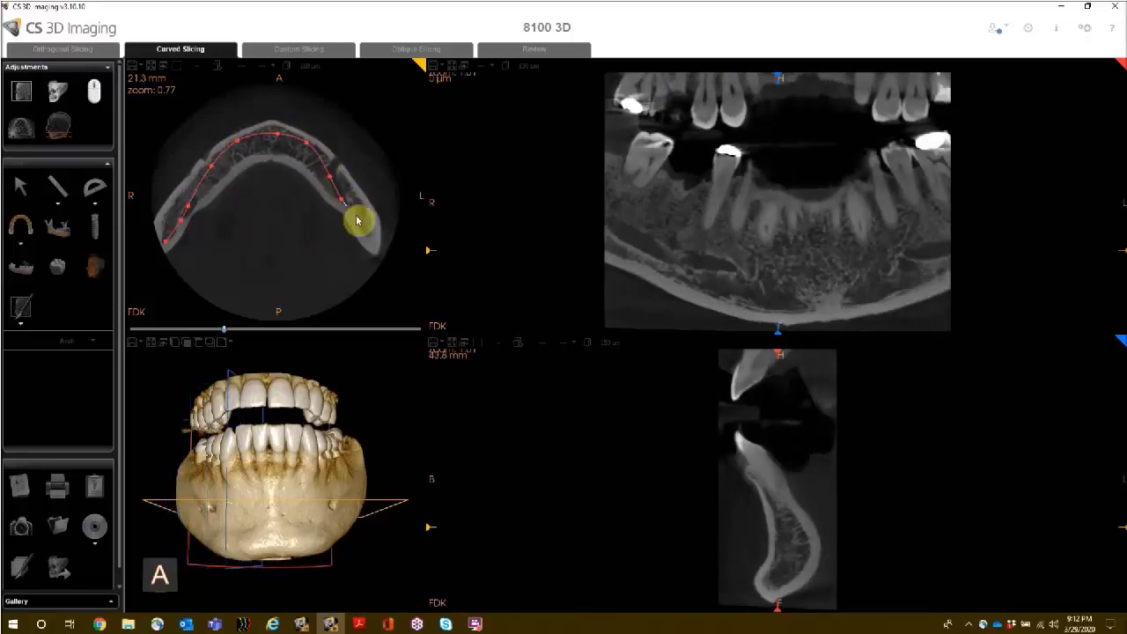
left_click(359, 222)
left_click(372, 243)
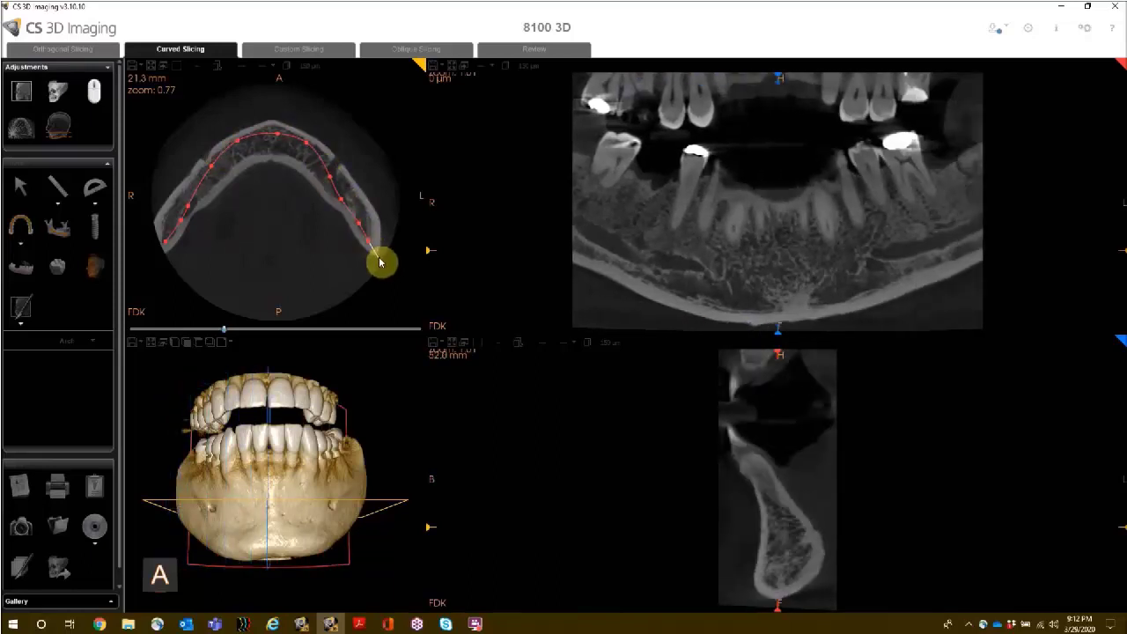
double_click(379, 261)
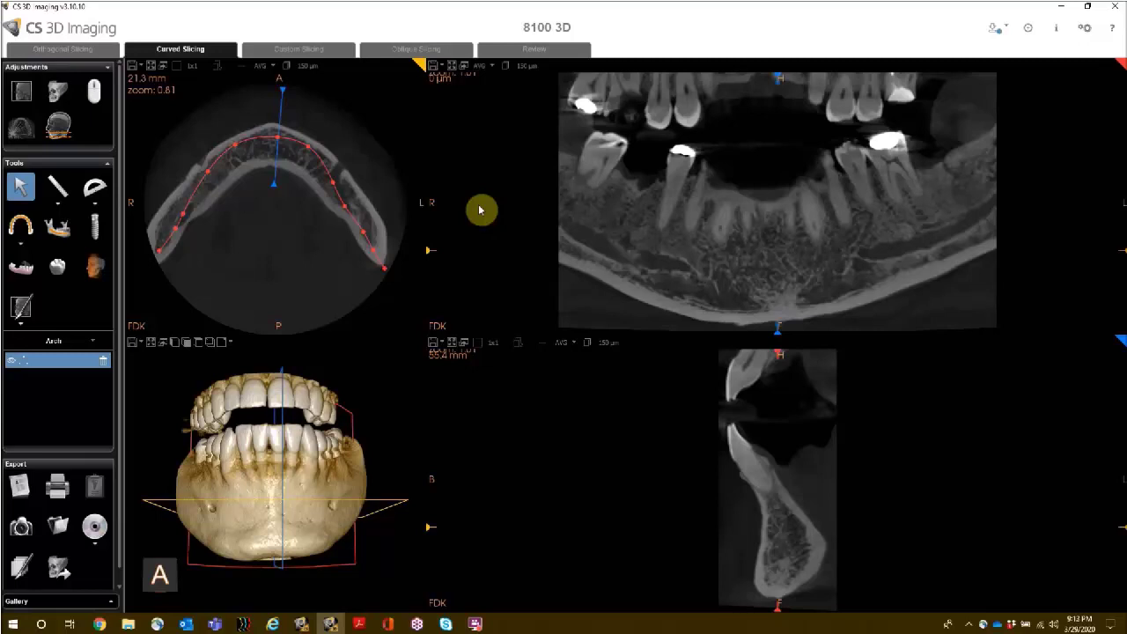
Lower the upper limit of the region of interest to the bite level so only the lower jaw is included.
left_click(60, 128)
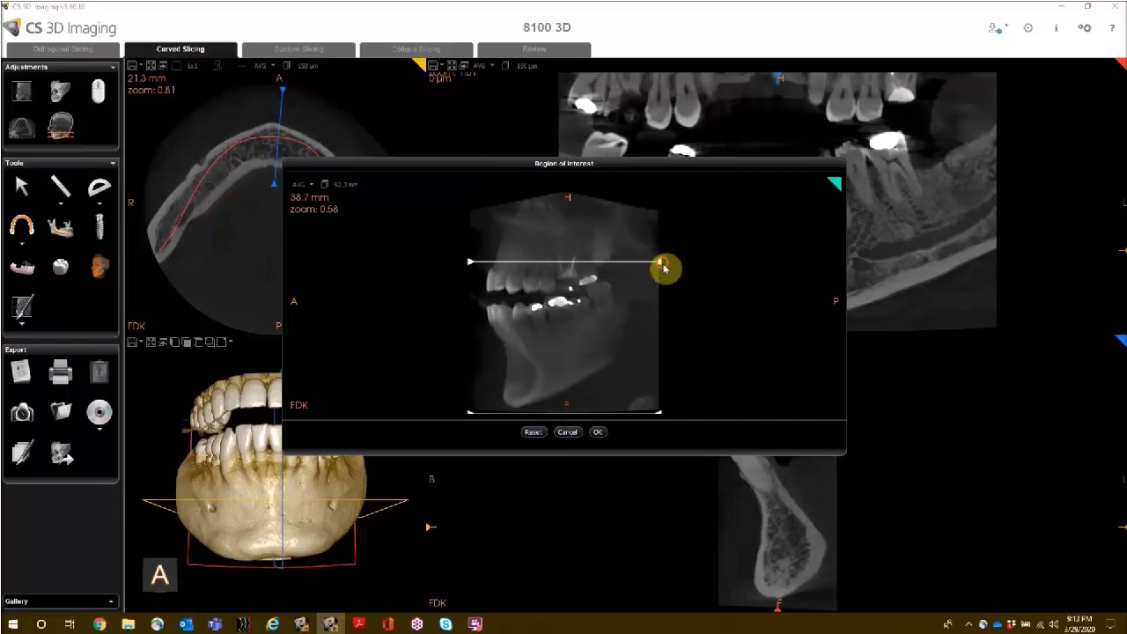
left_click_drag(655, 260, 652, 291)
left_click(599, 431)
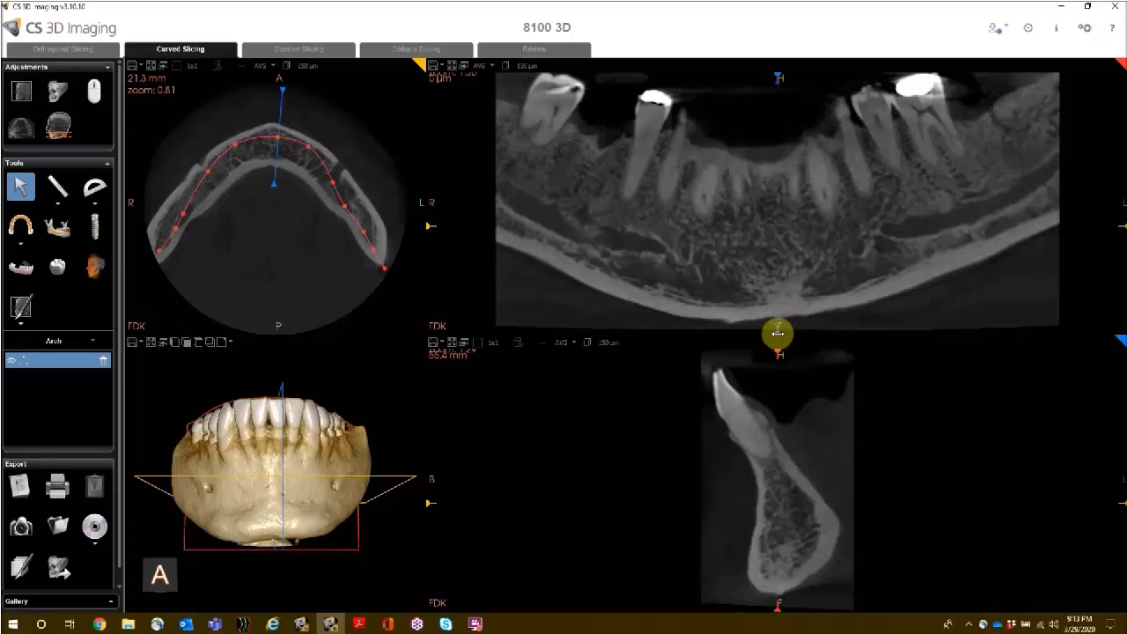
Trace the patient's right mandibular nerve canal from the mental foramen in the cross-section back to the posterior end of the panoramic view.
left_click_drag(778, 332, 649, 326)
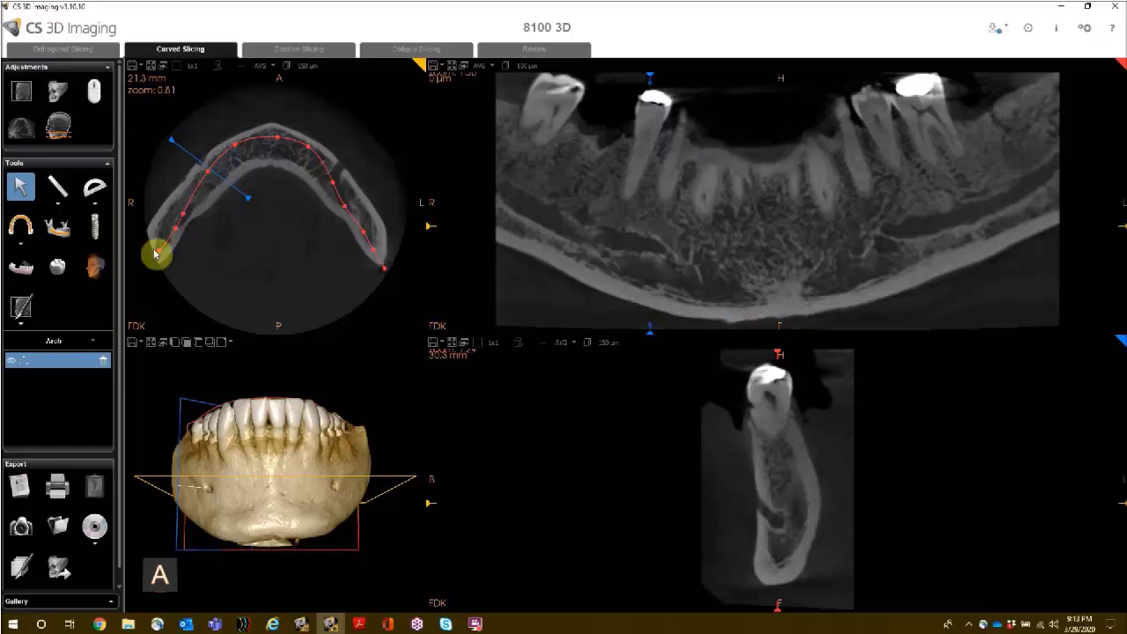
left_click(57, 228)
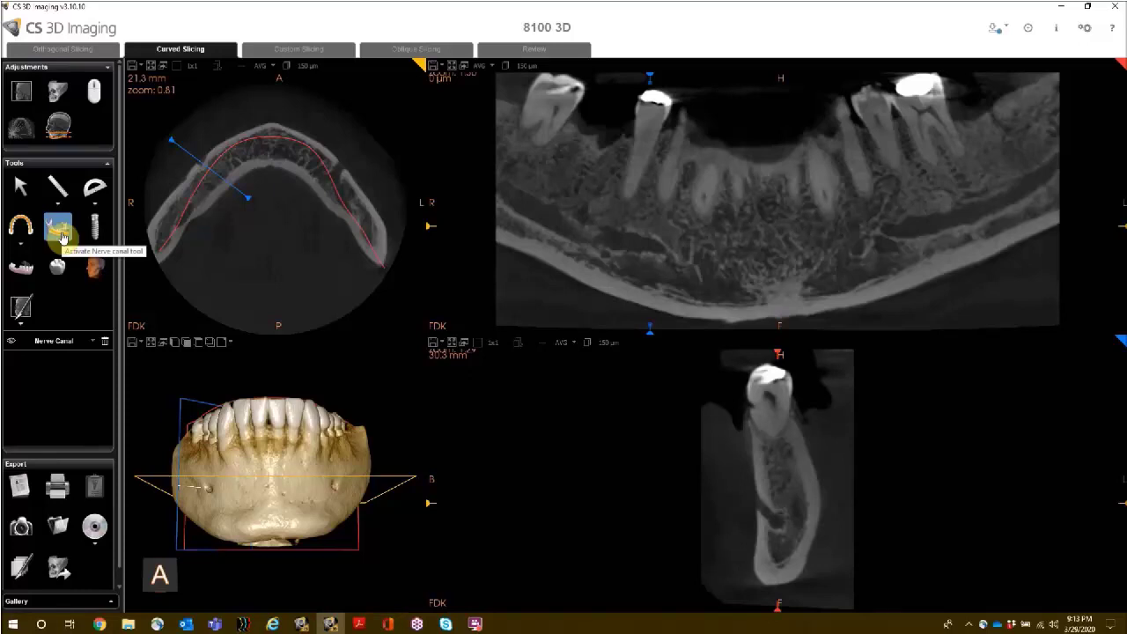
left_click(748, 504)
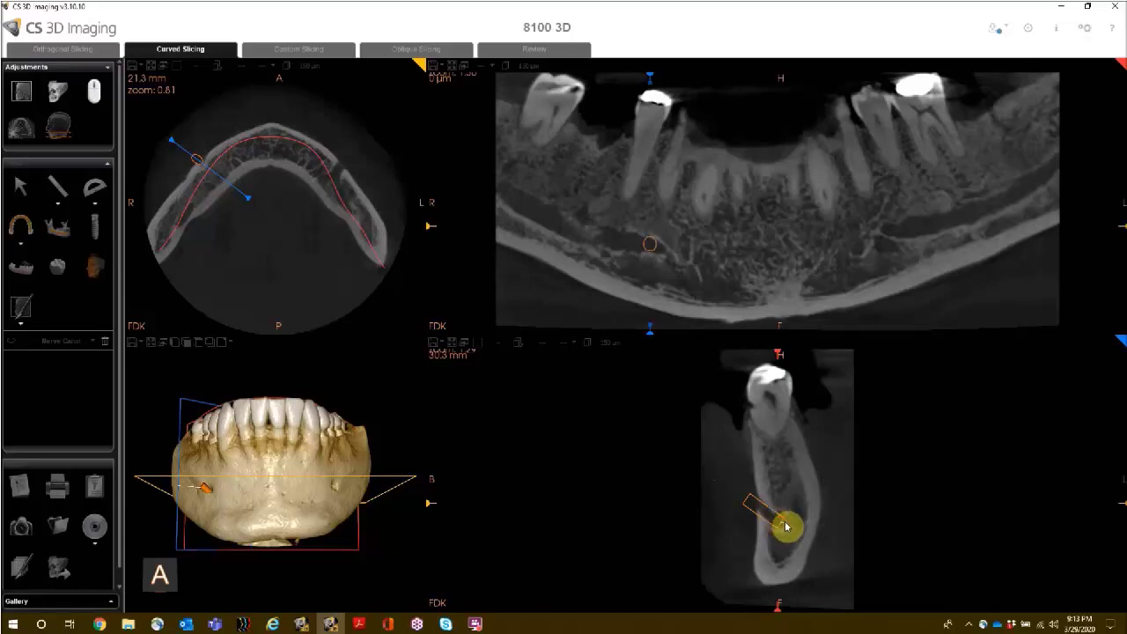
left_click(785, 524)
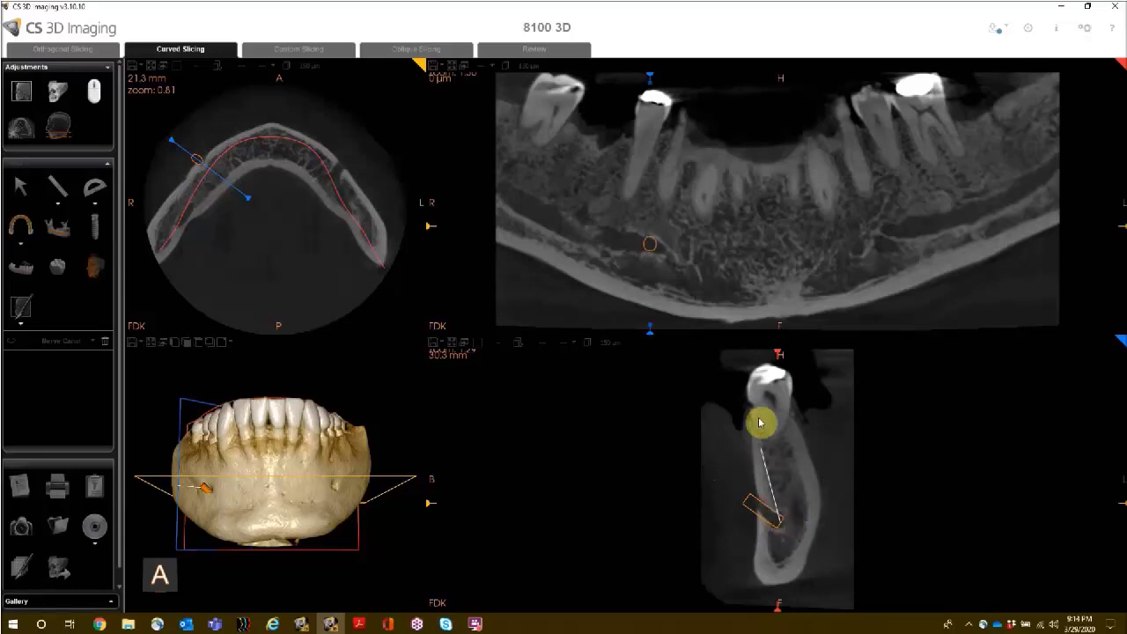
left_click(640, 247)
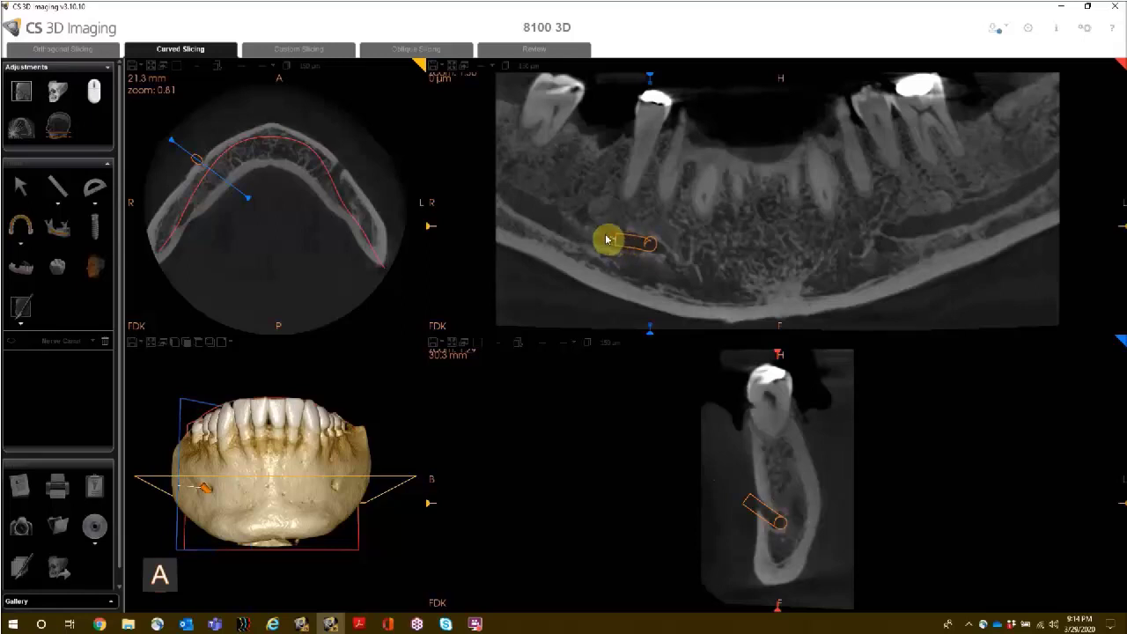
left_click(574, 226)
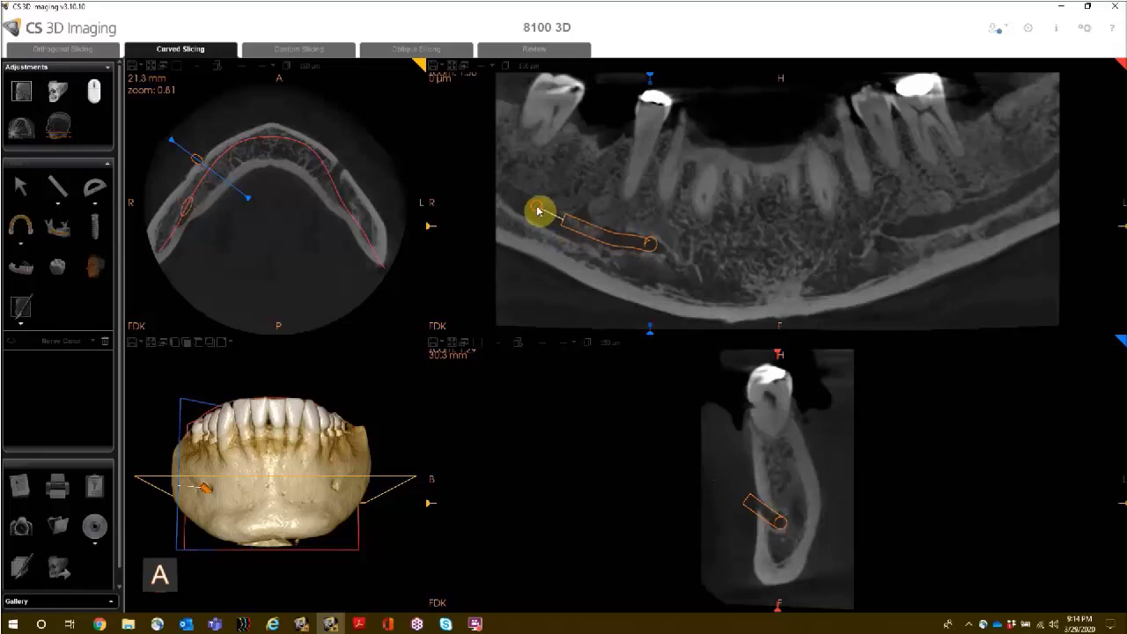
double_click(499, 182)
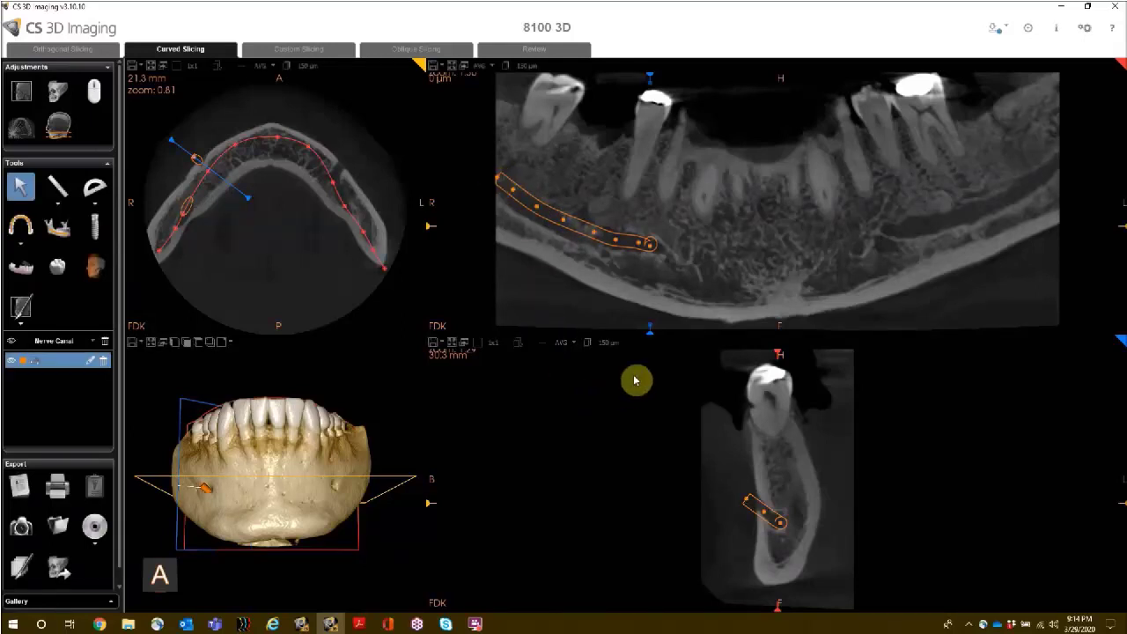
Move the cross-section back and forth along the traced nerve canal to check its position within the bone.
left_click_drag(651, 330, 670, 334)
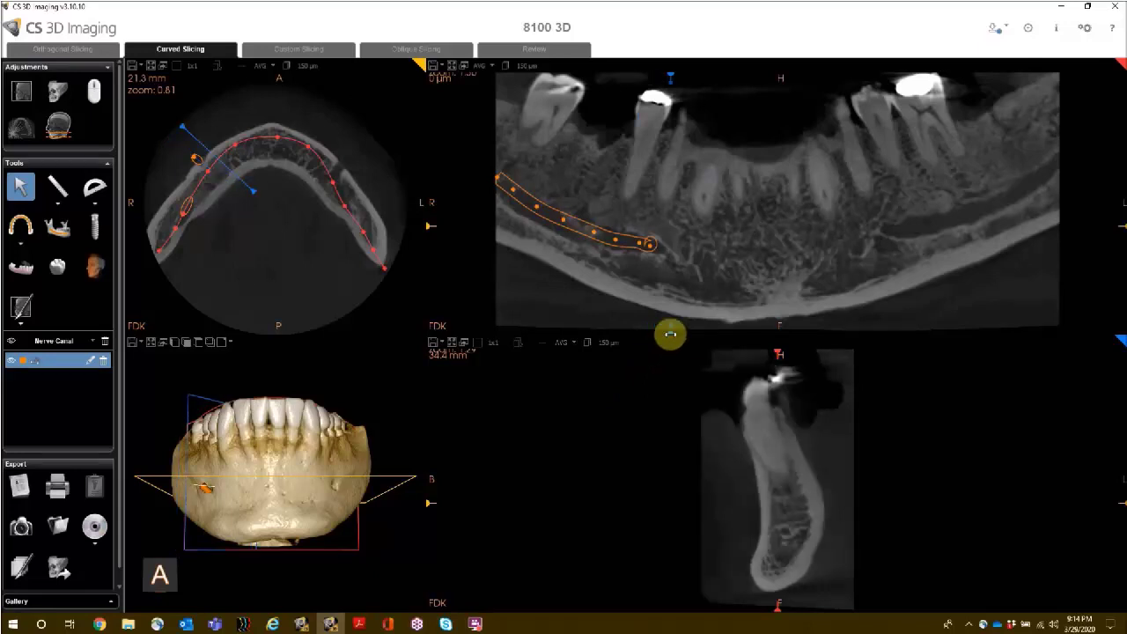
left_click_drag(670, 334, 640, 334)
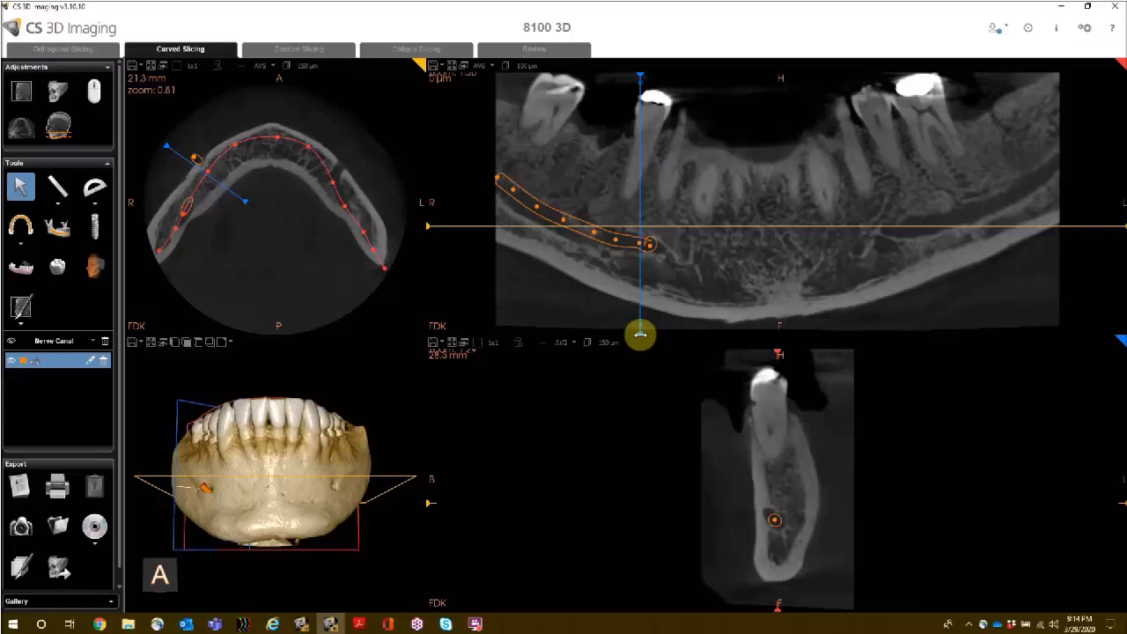
left_click_drag(641, 334, 618, 332)
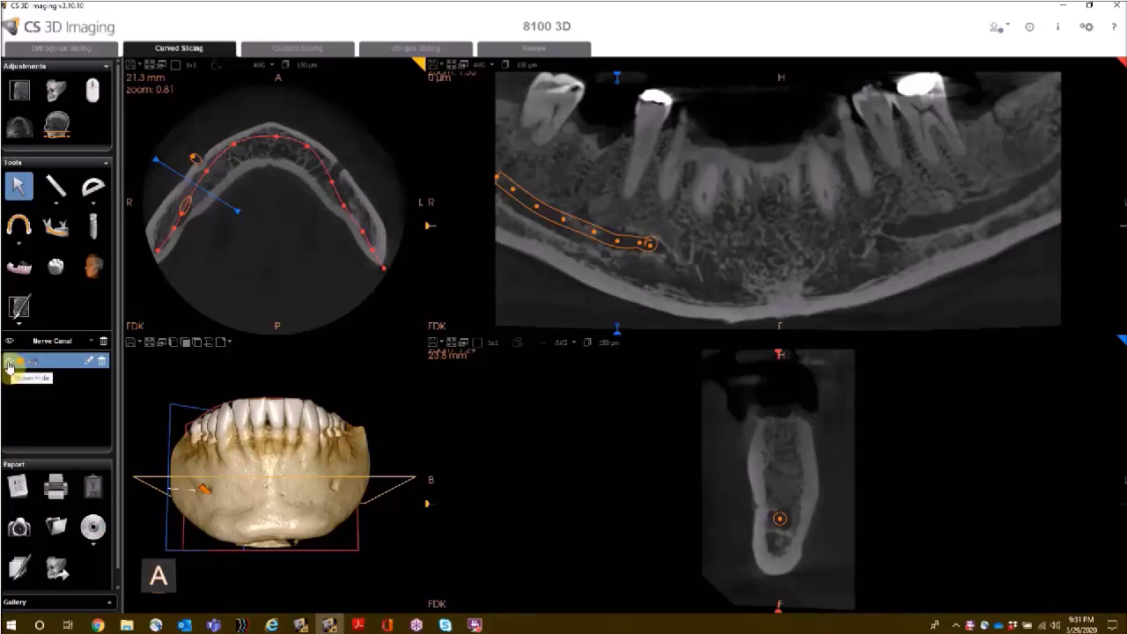
Toggle the nerve canal's visibility off and back on, and recolour the canal light red.
left_click(8, 364)
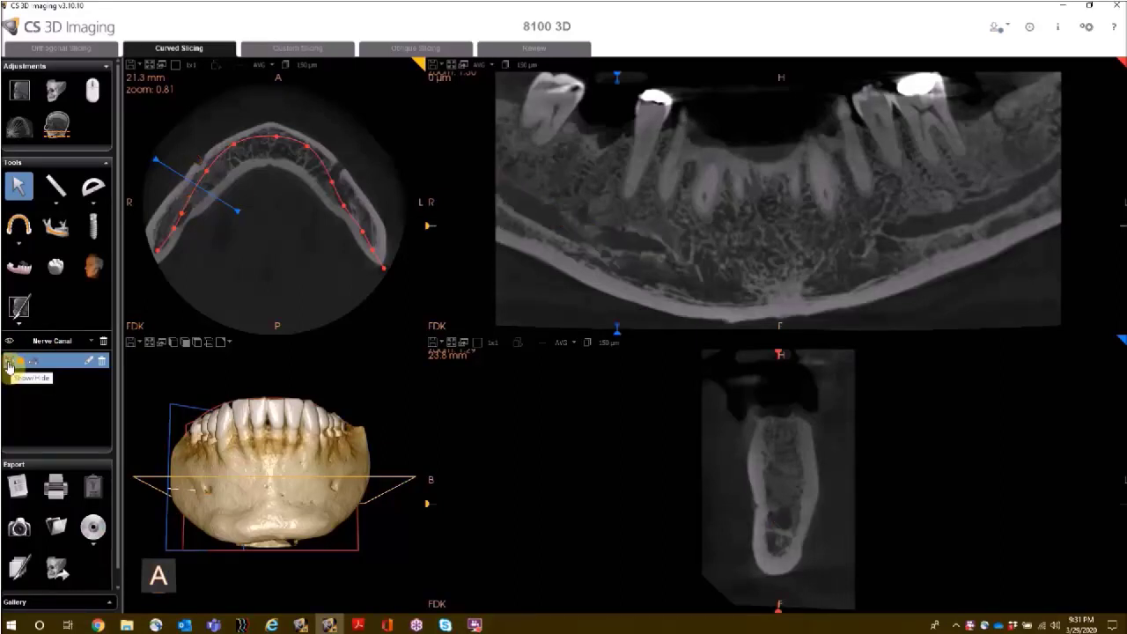
left_click(10, 364)
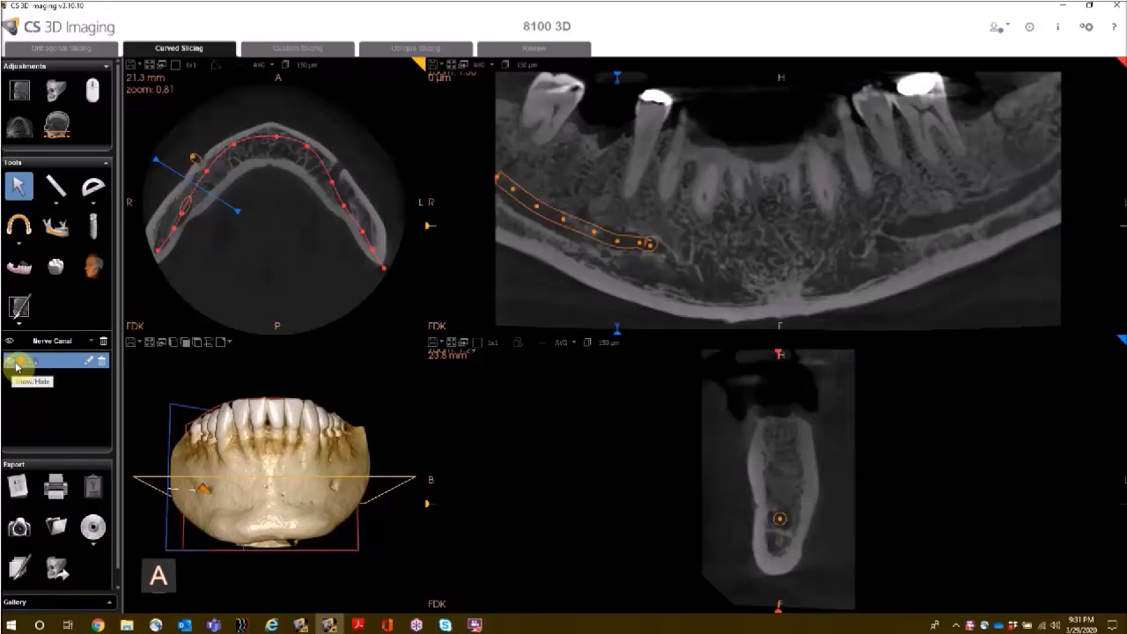
left_click(21, 363)
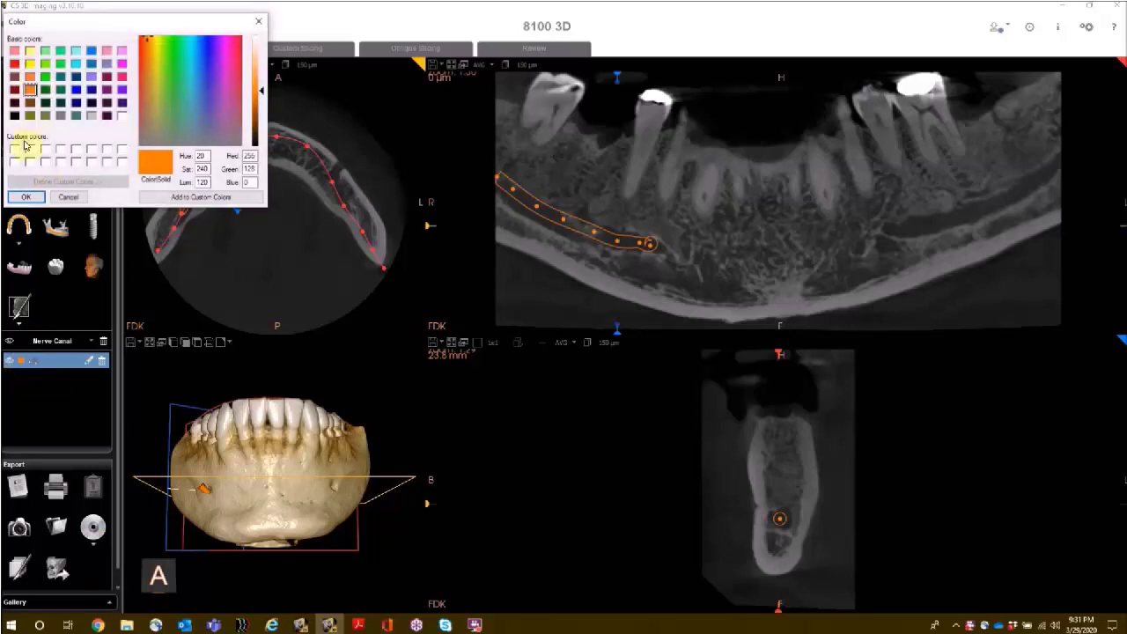
left_click(14, 50)
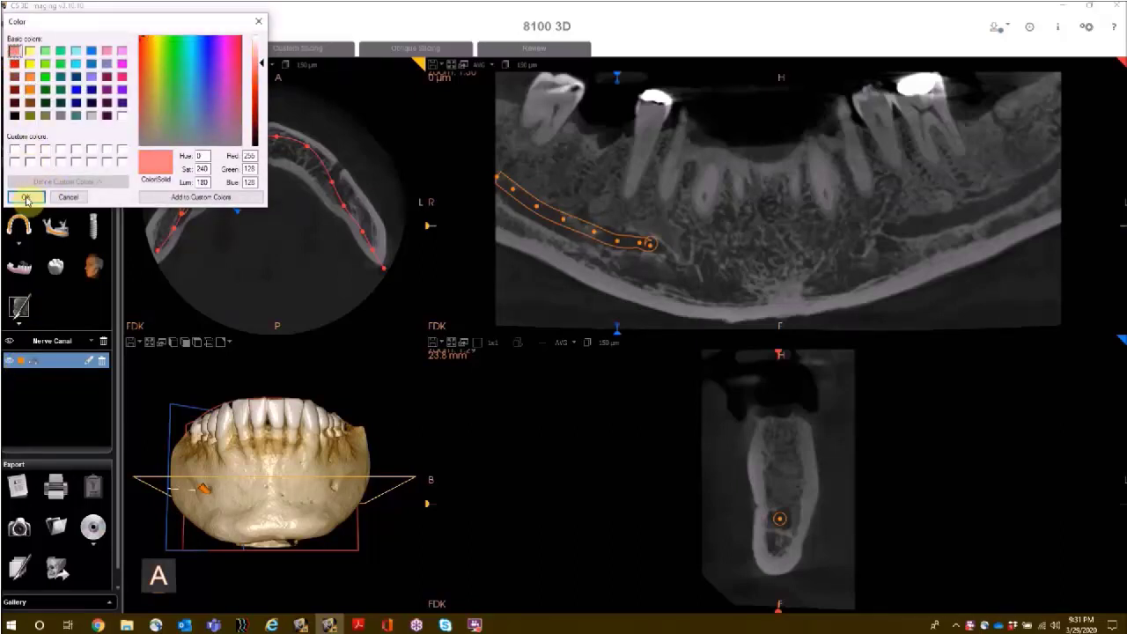
left_click(25, 197)
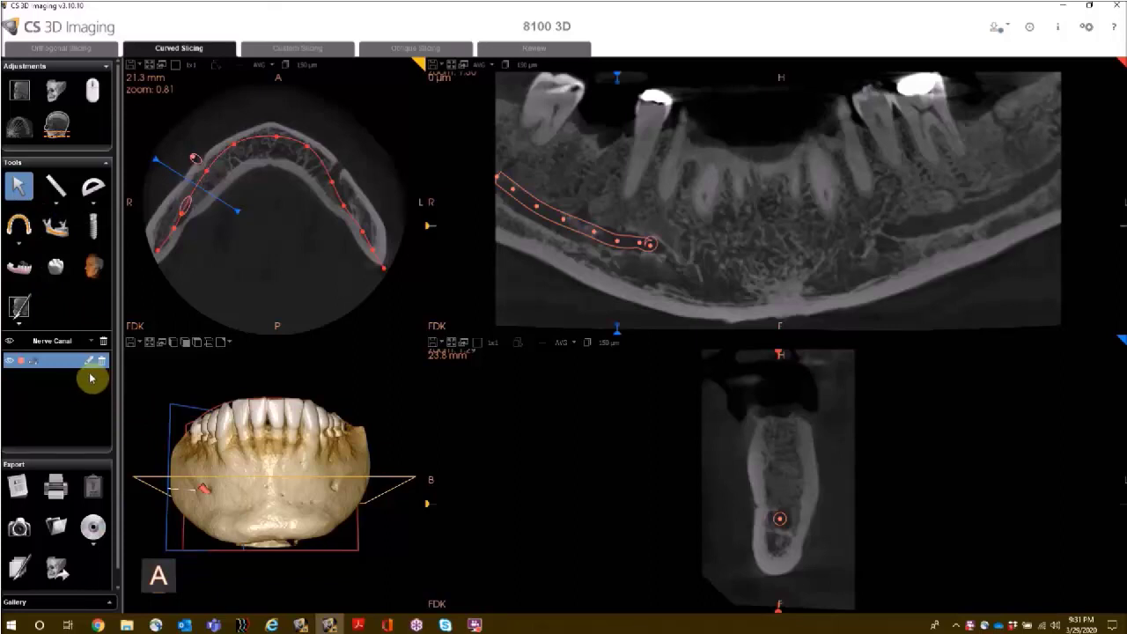
Set the nerve canal's diameter to 3.0 mm in its properties.
left_click(89, 366)
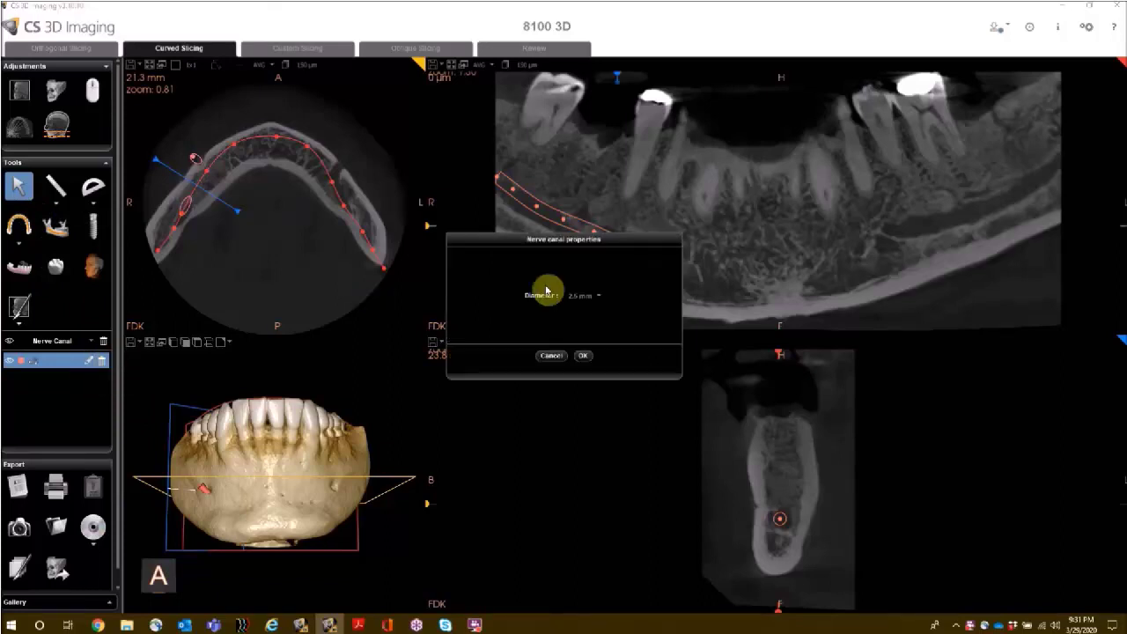
left_click(599, 300)
left_click(583, 349)
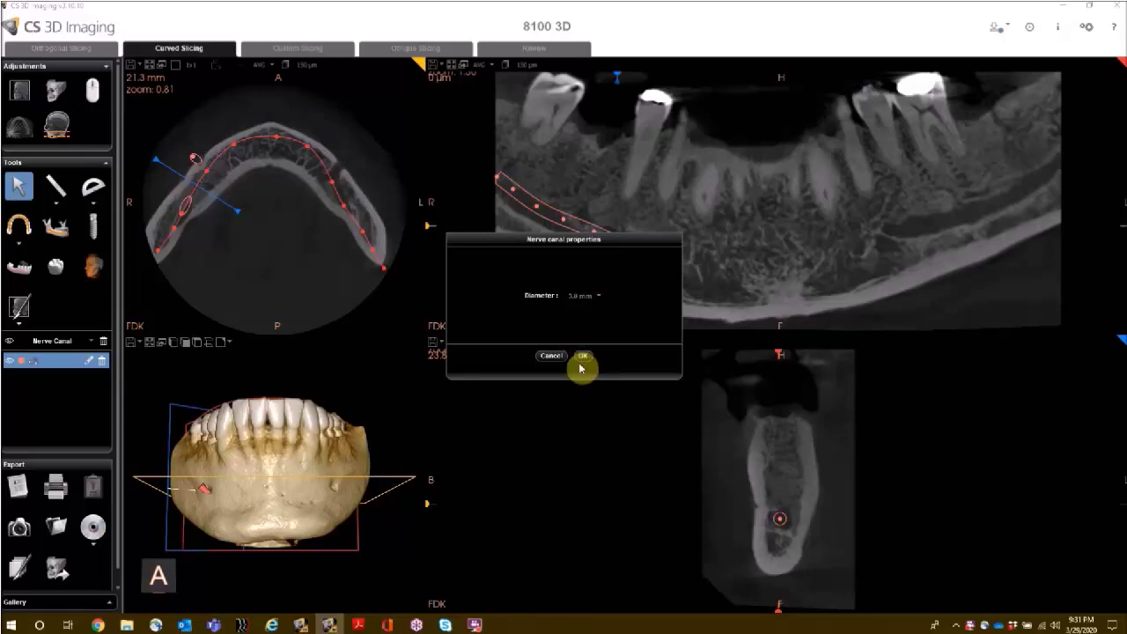
left_click(586, 357)
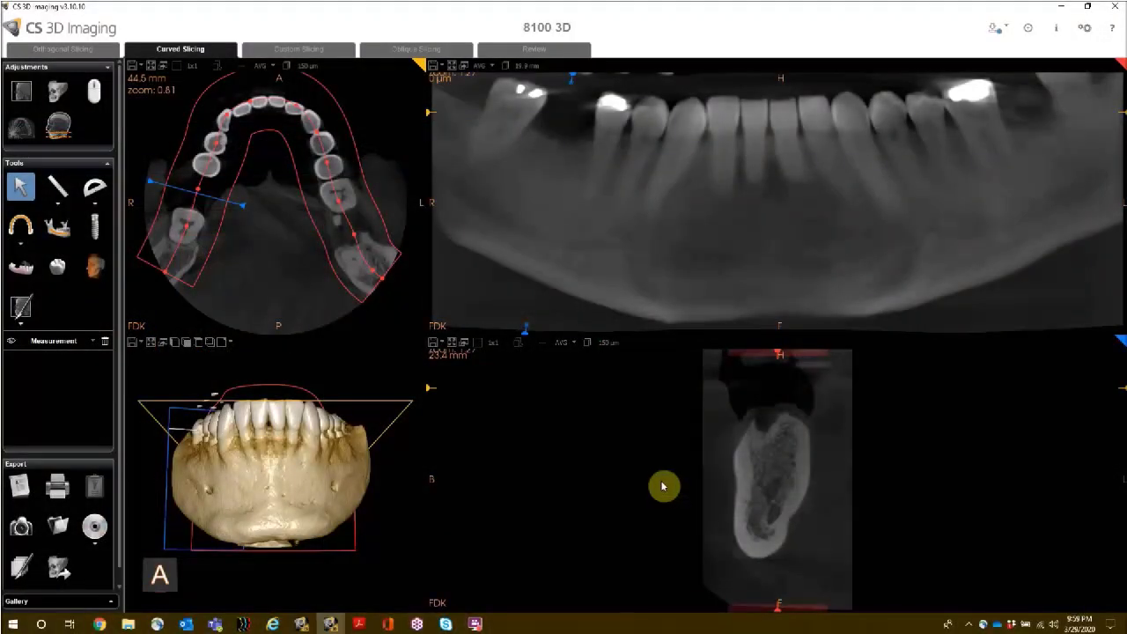
Measure a straight line of about 12 mm from the ridge crest down into the bone on the cross-section.
left_click(58, 190)
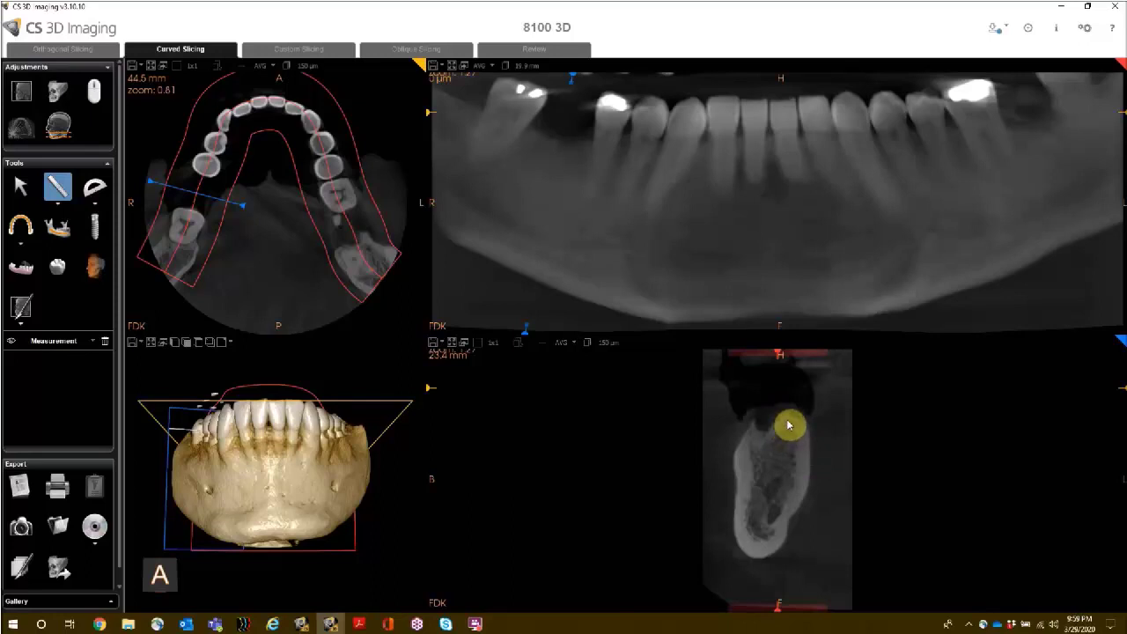
left_click_drag(788, 424, 771, 480)
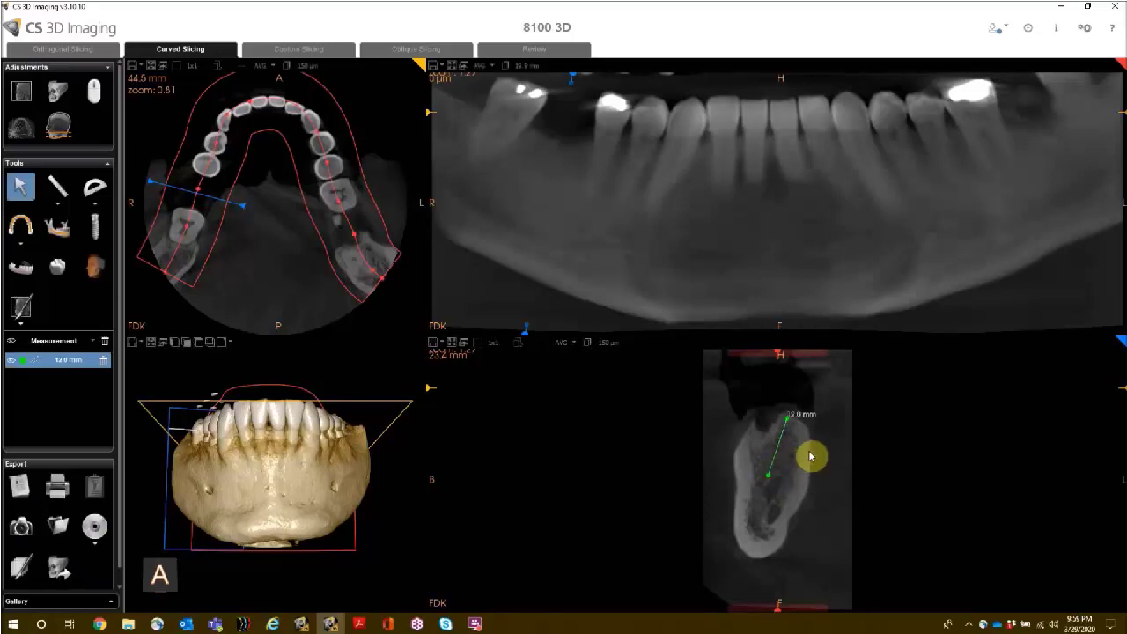
Draw a polyline measurement of about 13.4 mm down the patient's left molar on the panoramic view.
left_click(58, 209)
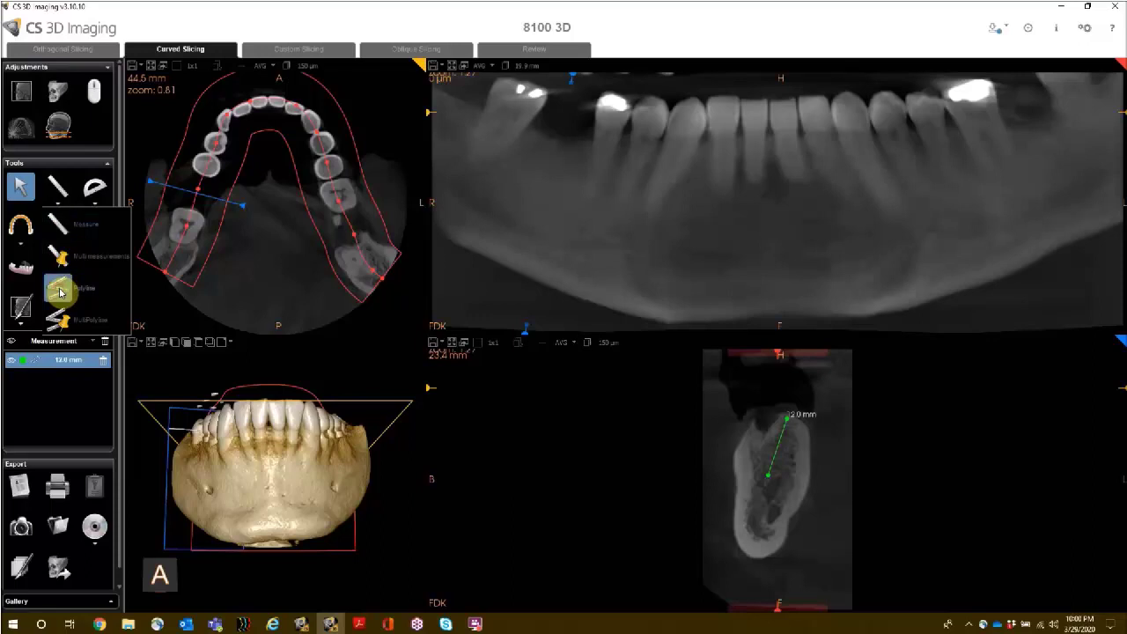
left_click(60, 294)
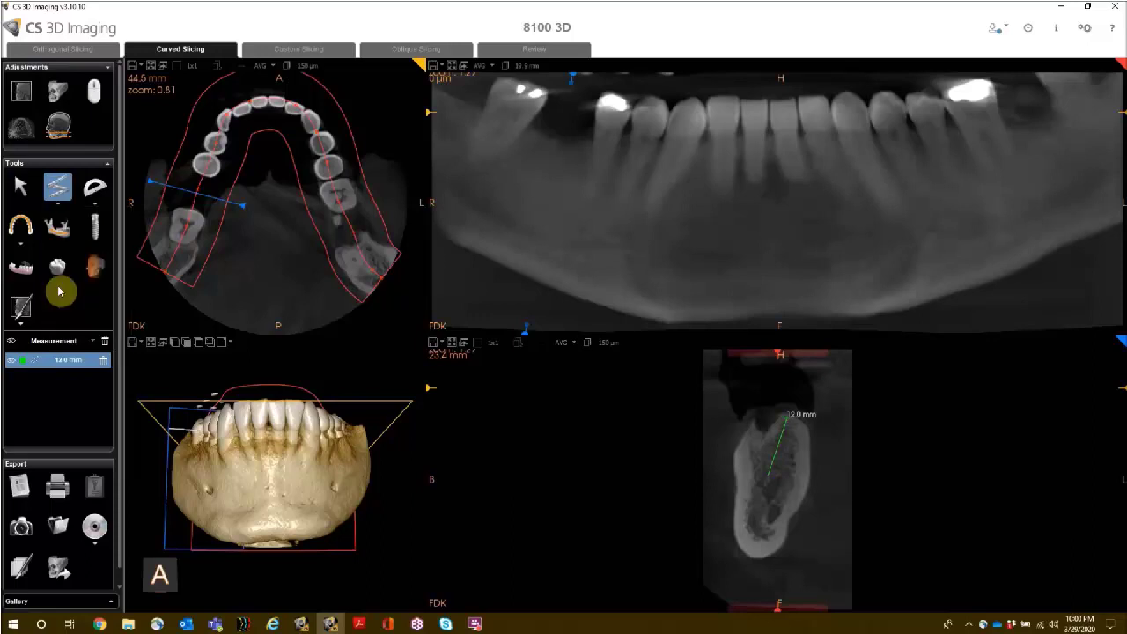
left_click(962, 112)
left_click(976, 133)
left_click(991, 160)
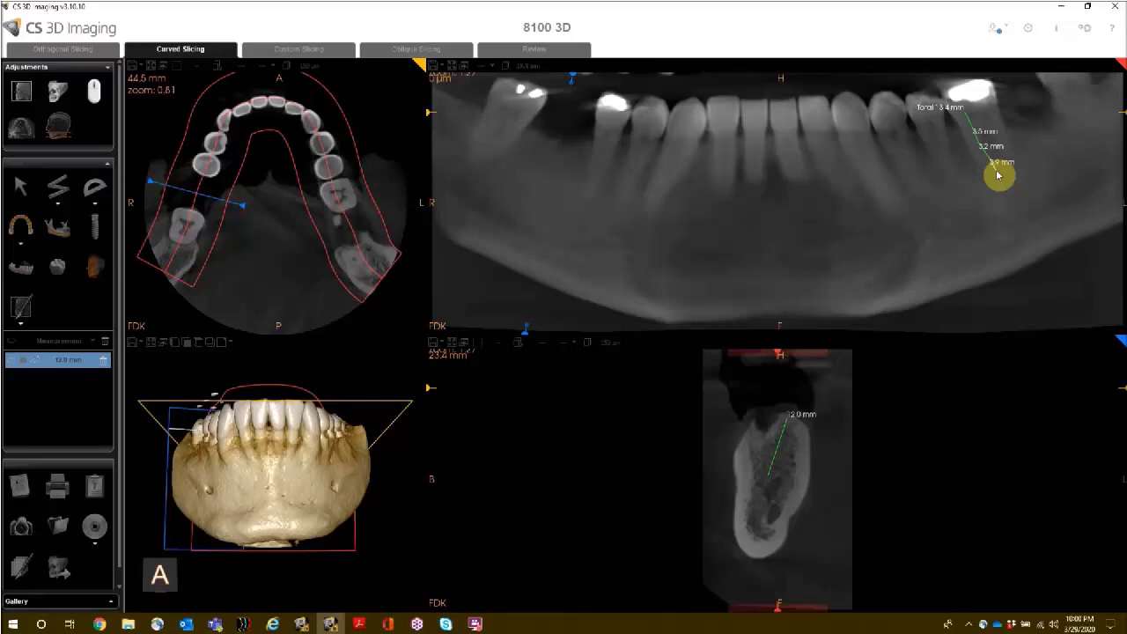
double_click(998, 175)
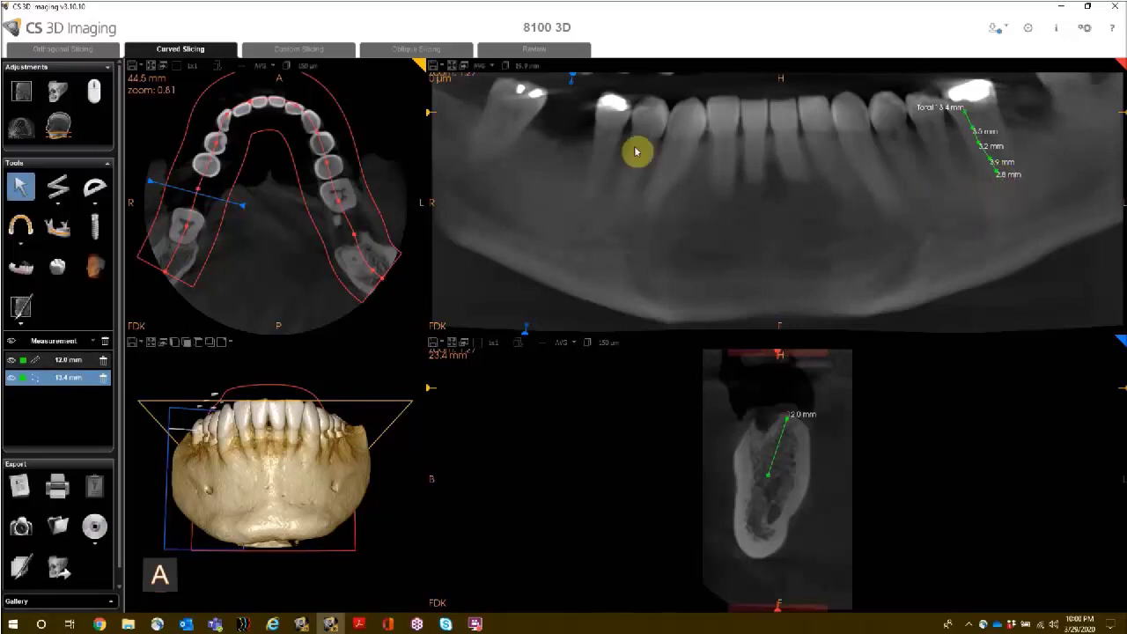
Draw an angle measurement below the patient's right premolar on the panoramic view and adjust its vertex.
left_click(62, 205)
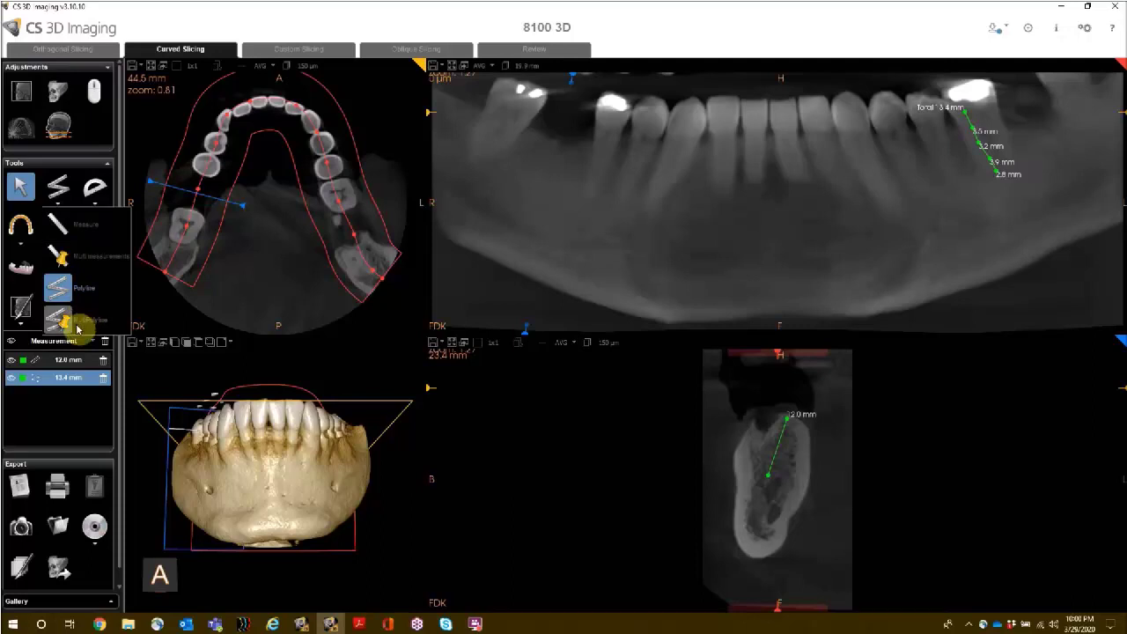
left_click(94, 193)
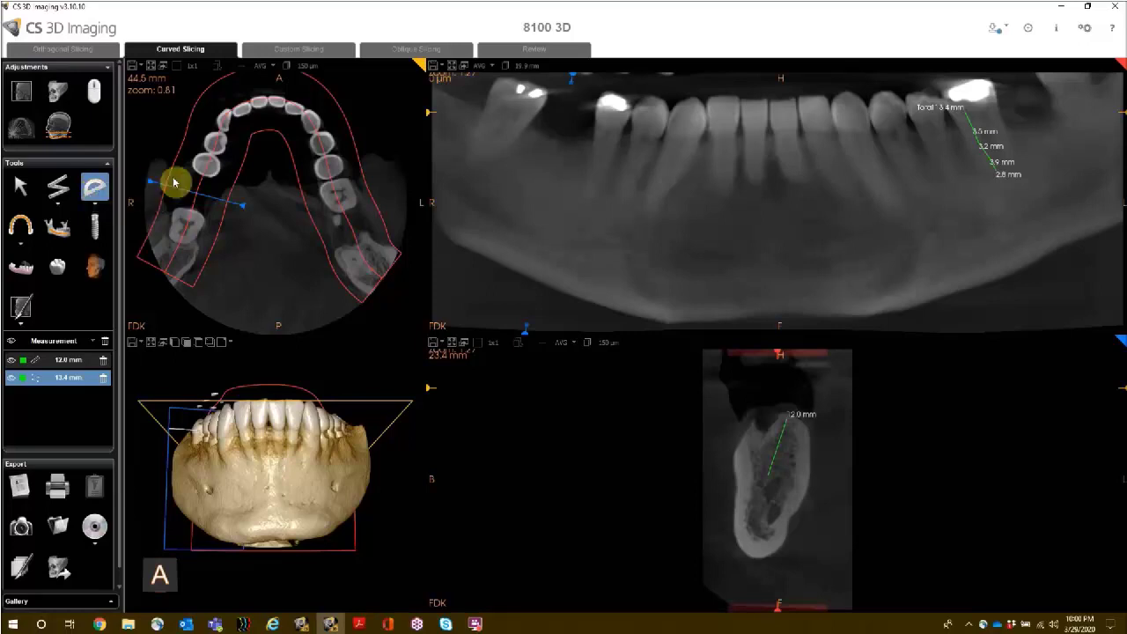
left_click(587, 218)
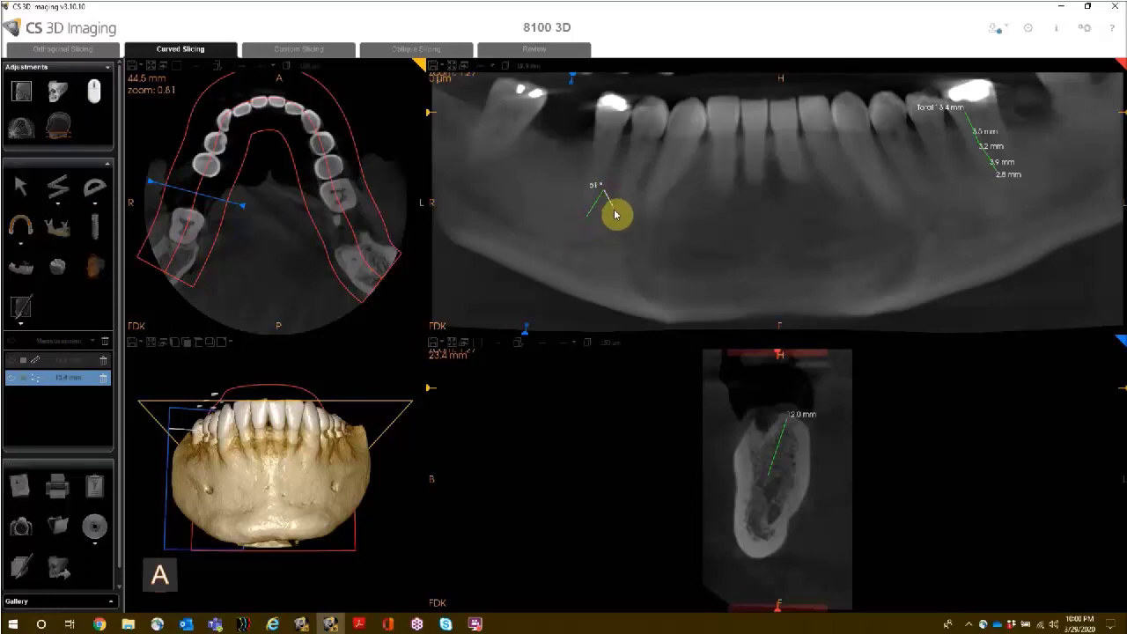
left_click(608, 220)
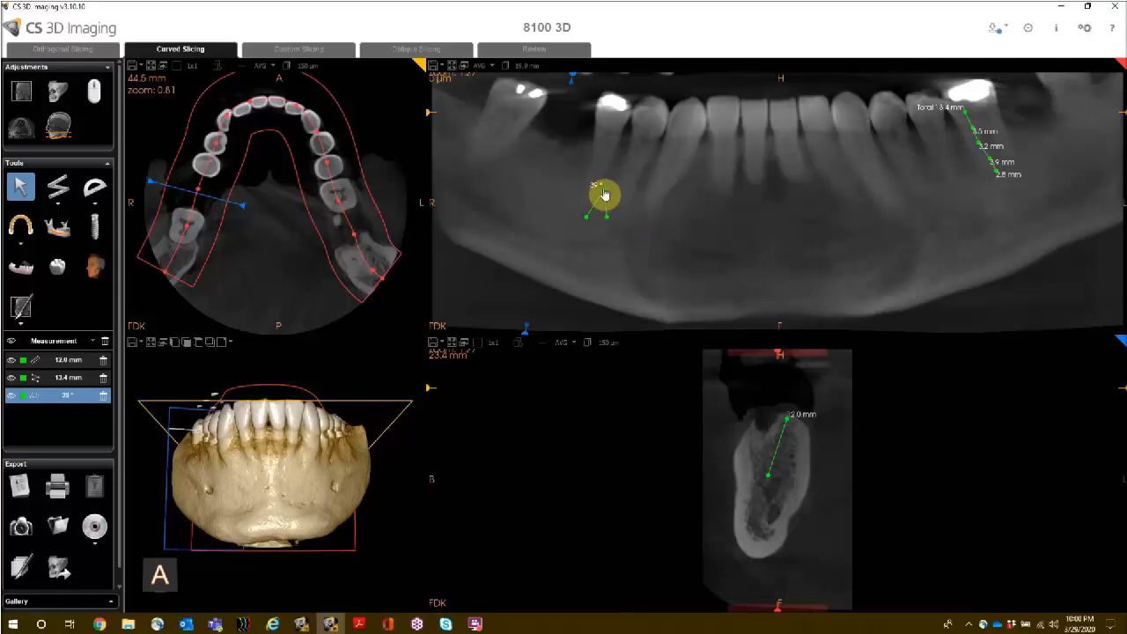
left_click_drag(605, 193, 602, 188)
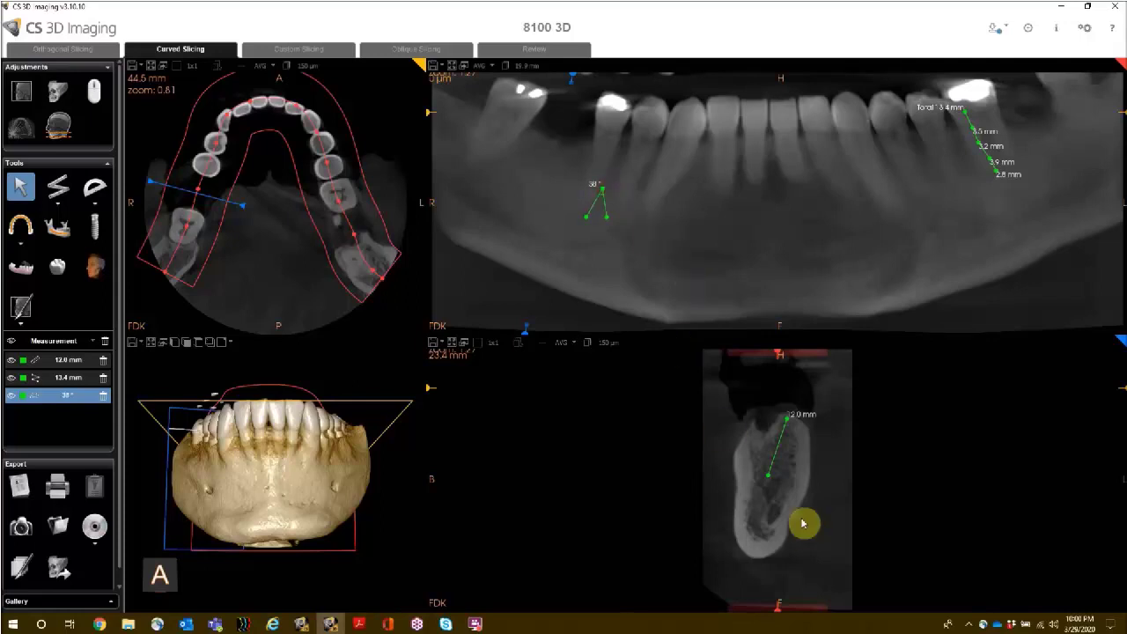
Shift both ends of the cross-section's line measurement to about 11.8 mm, and hide this line and the polyline measurement.
left_click(775, 477)
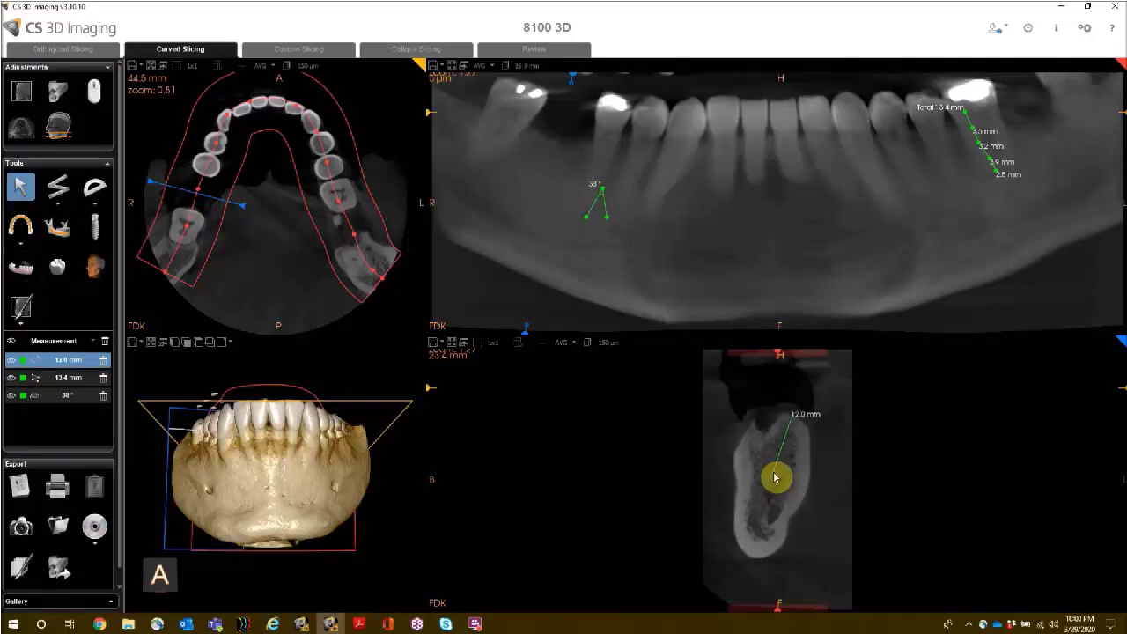
left_click_drag(788, 424, 782, 416)
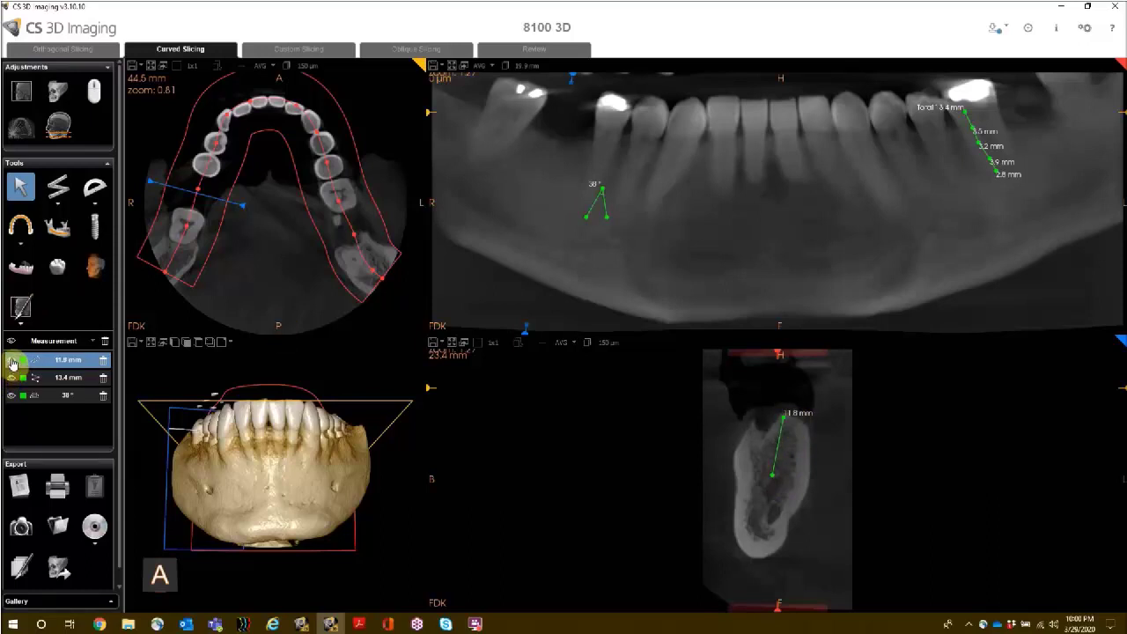
left_click(10, 362)
left_click(12, 377)
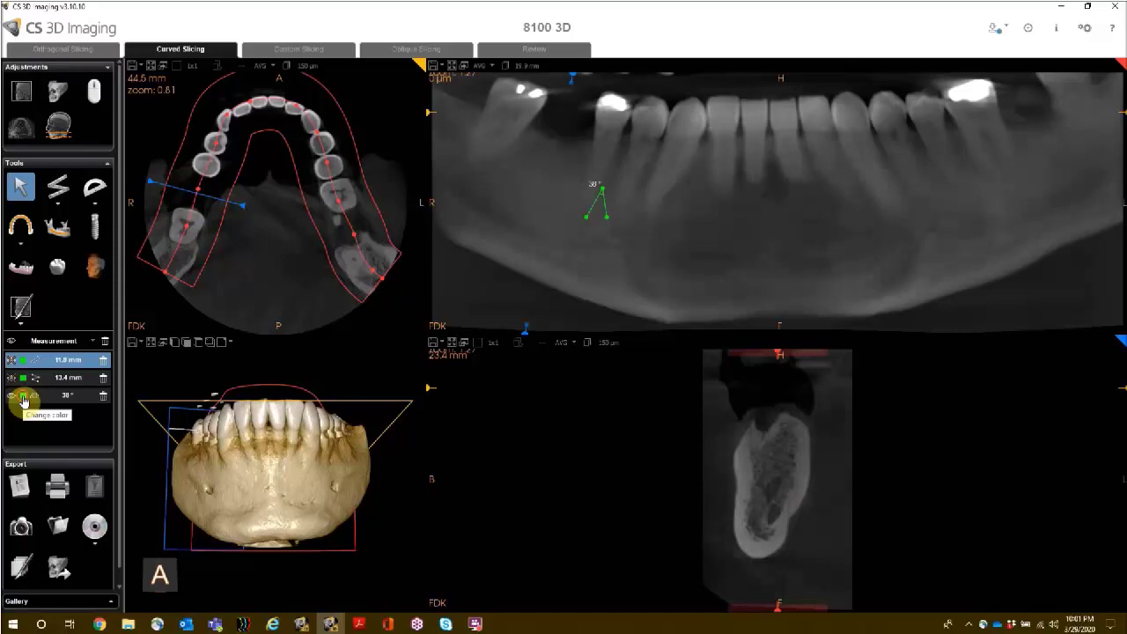
Recolour the angle measurement orange and delete the polyline measurement.
left_click(23, 399)
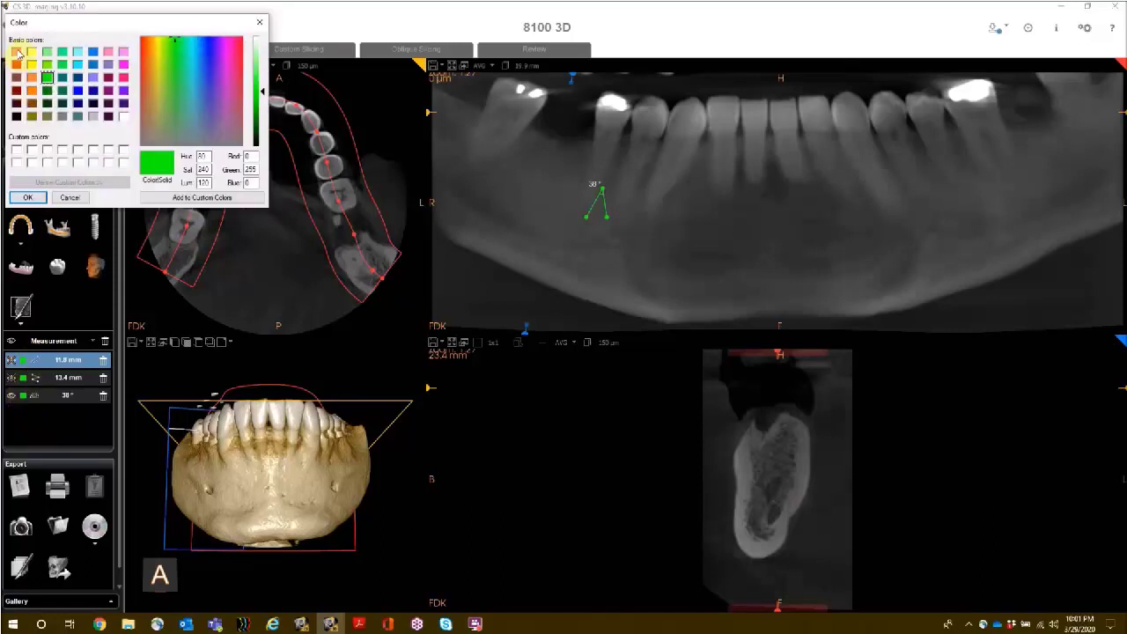
left_click(17, 52)
left_click(27, 197)
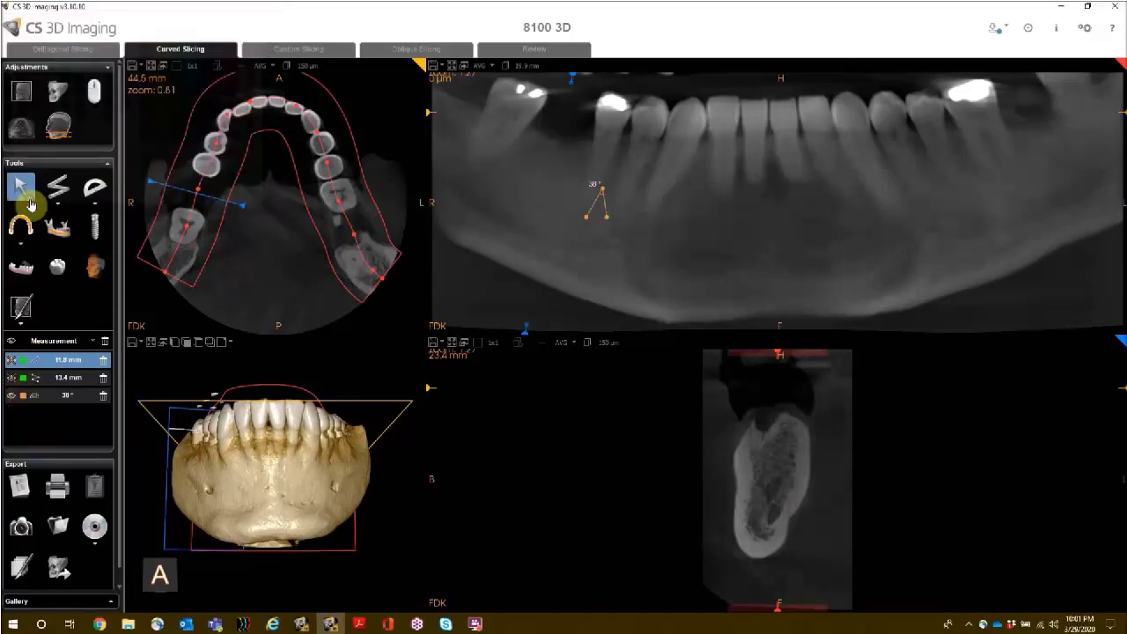
left_click(103, 378)
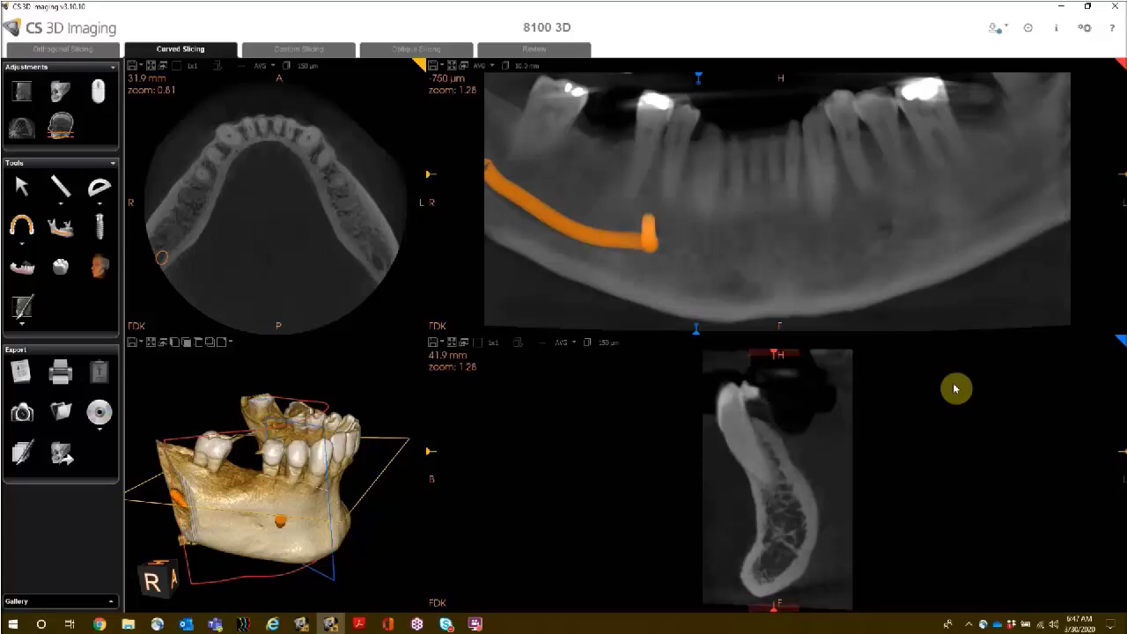
Align the cross-section with the gap behind the patient's right premolars and place a Nobel Biocare Brånemark System Mk III Groovy RP 4x11.5mm implant there.
left_click_drag(696, 331, 601, 315)
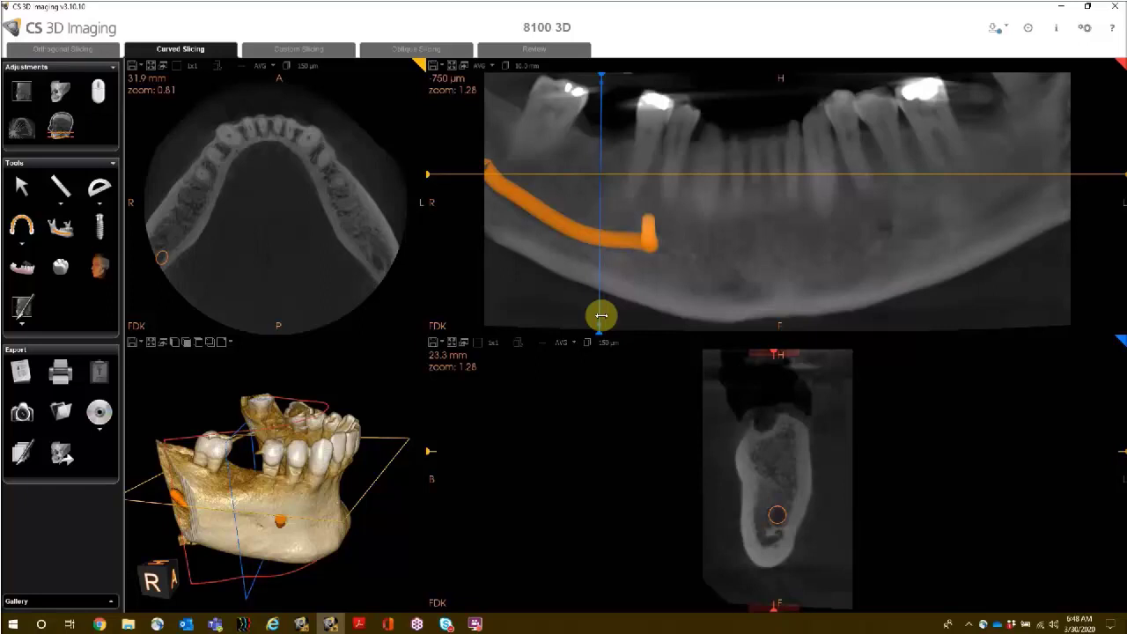
left_click_drag(592, 324, 536, 319)
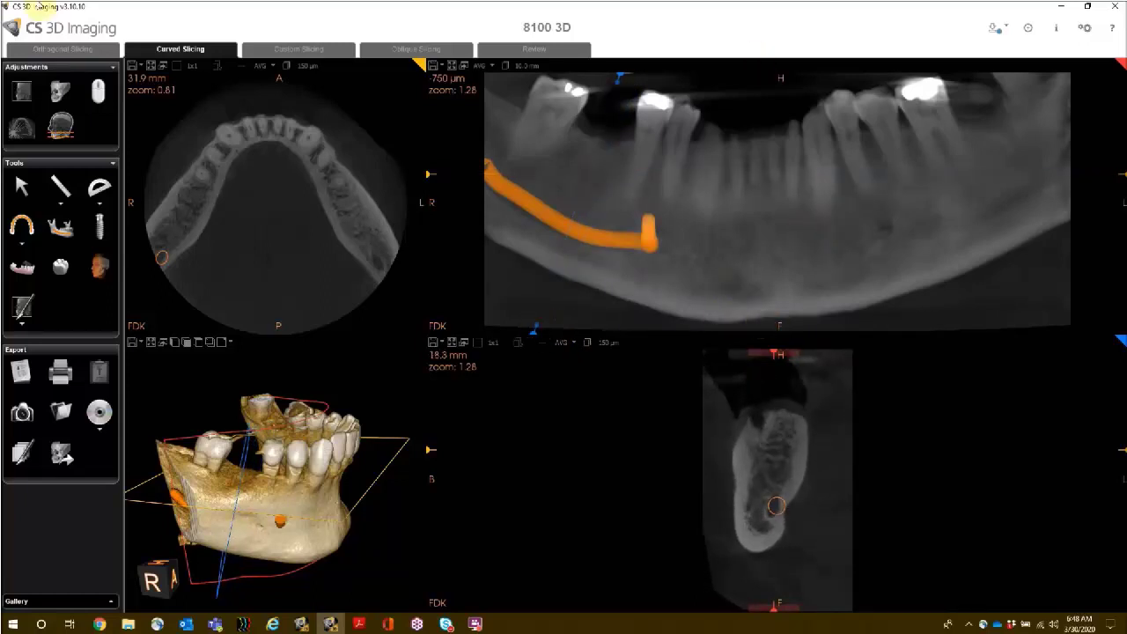
left_click(100, 232)
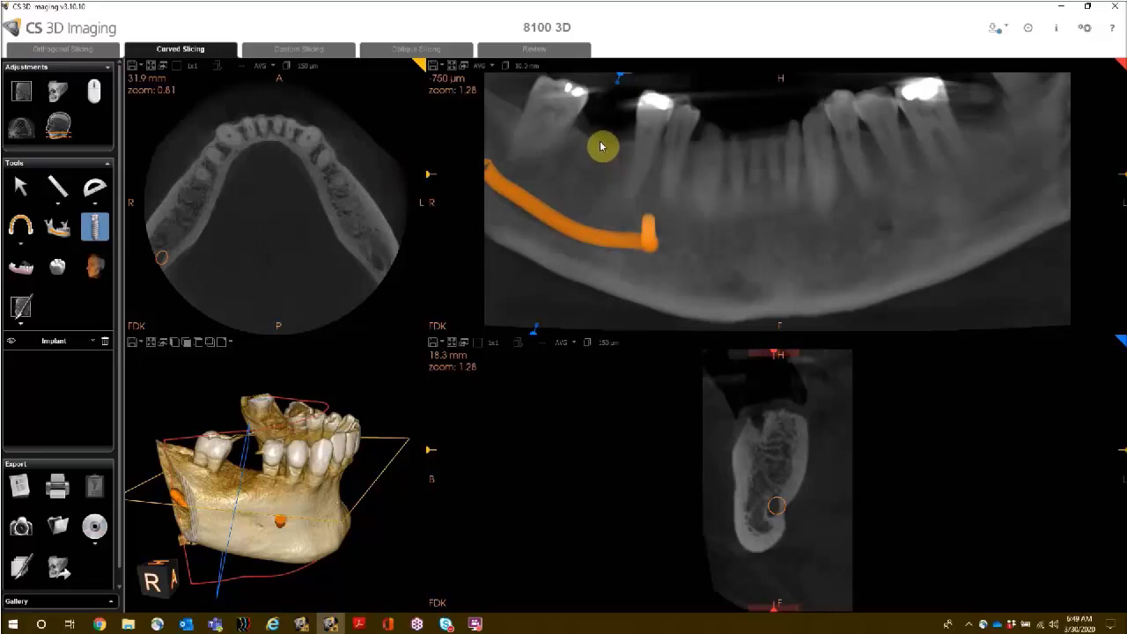
left_click_drag(599, 144, 573, 197)
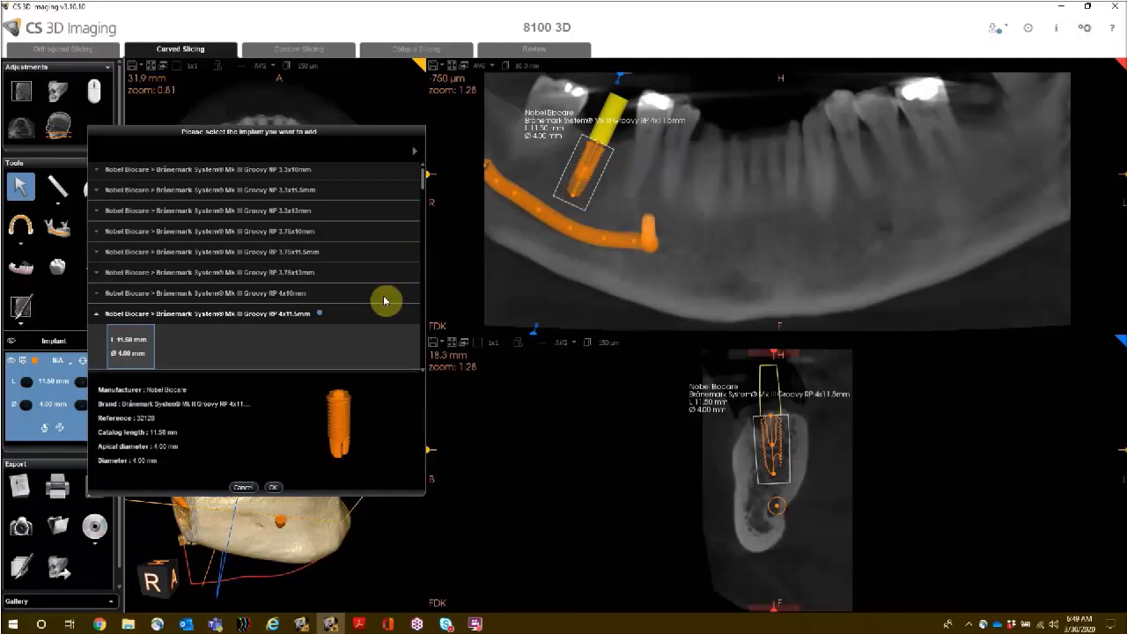
left_click(274, 493)
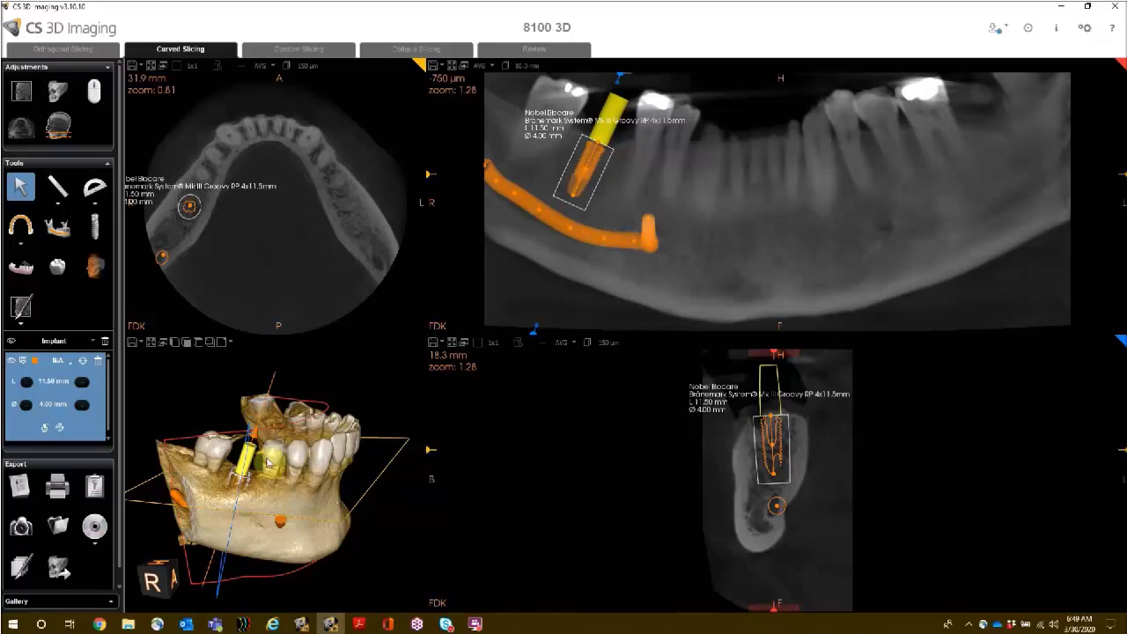
Toggle the implant's visibility off and on, and do the same for its properties label.
left_click(11, 362)
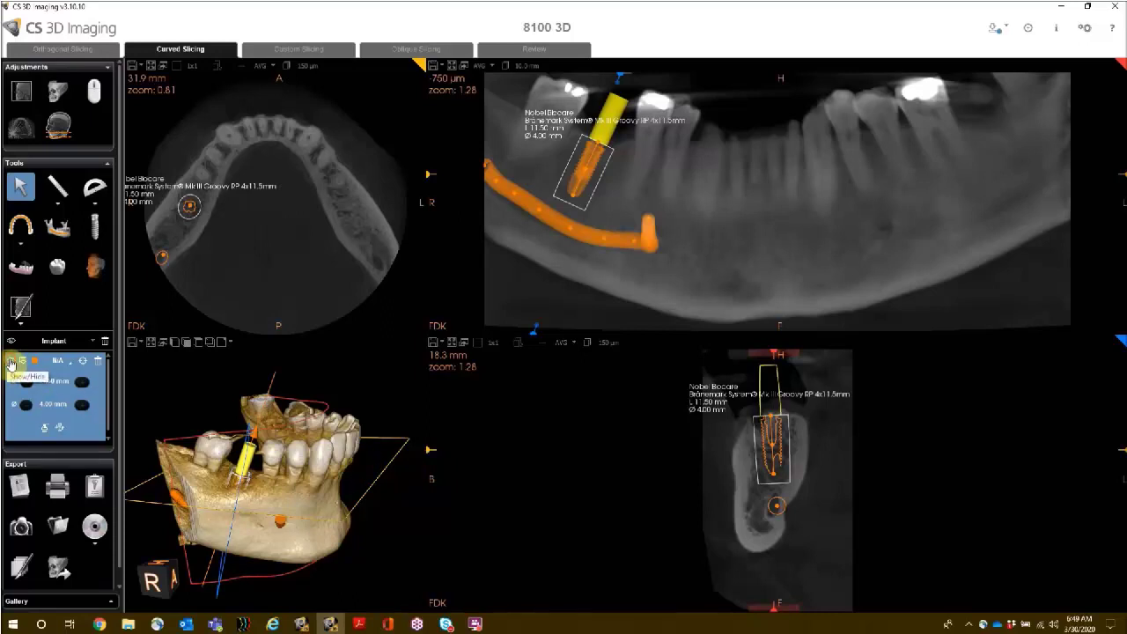
left_click(12, 362)
left_click(22, 364)
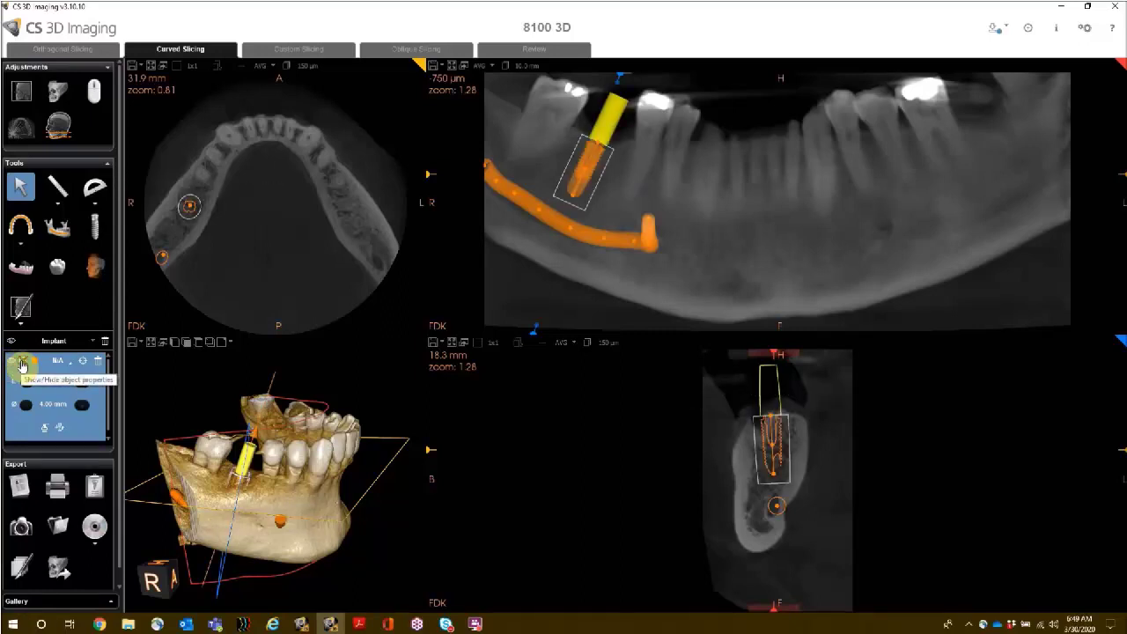
left_click(22, 364)
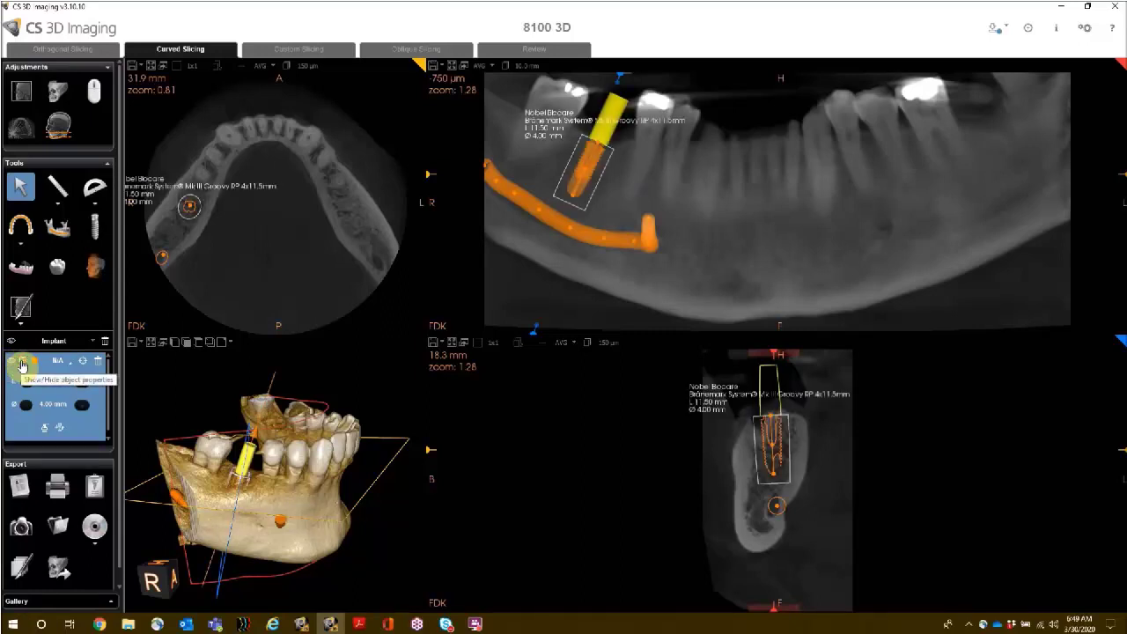
Centre the slice views on the placed implant.
left_click(82, 364)
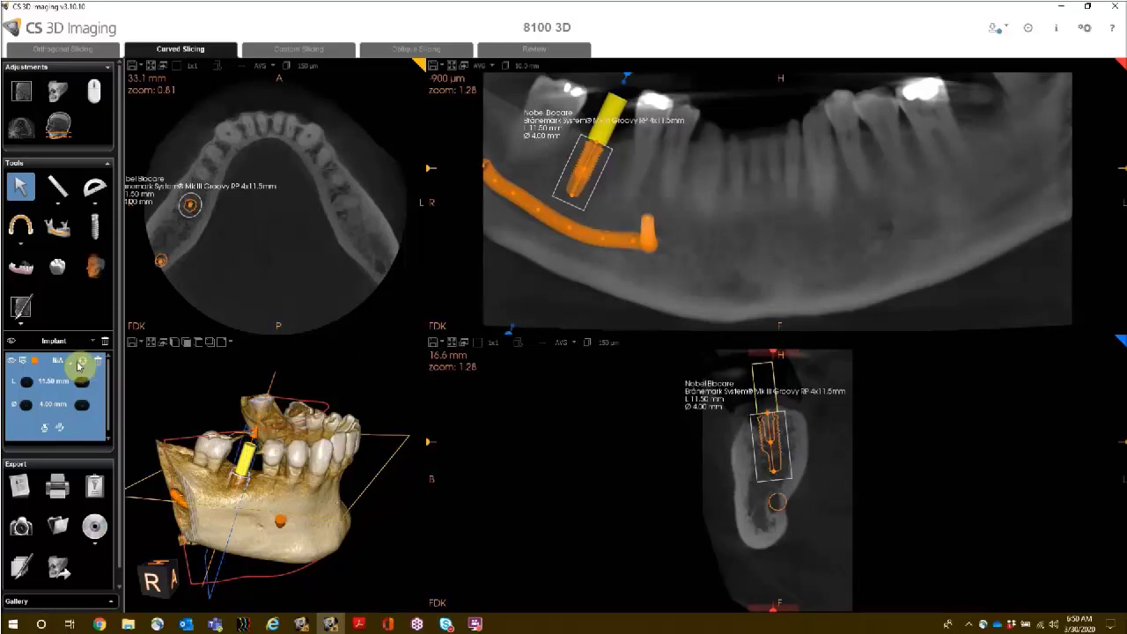